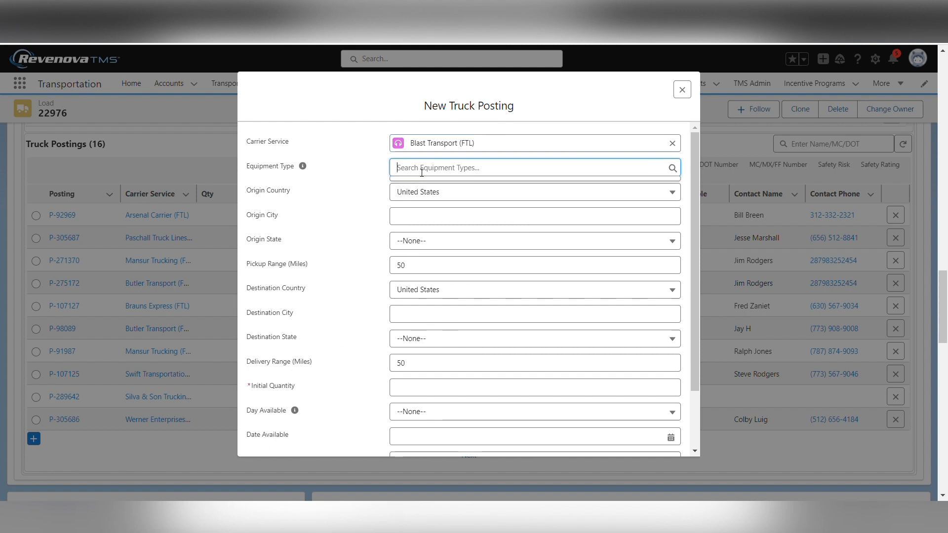
Set the truck posting's equipment type to Dry Van 53' and its origin to Dallas, TX, United States
text(dry)
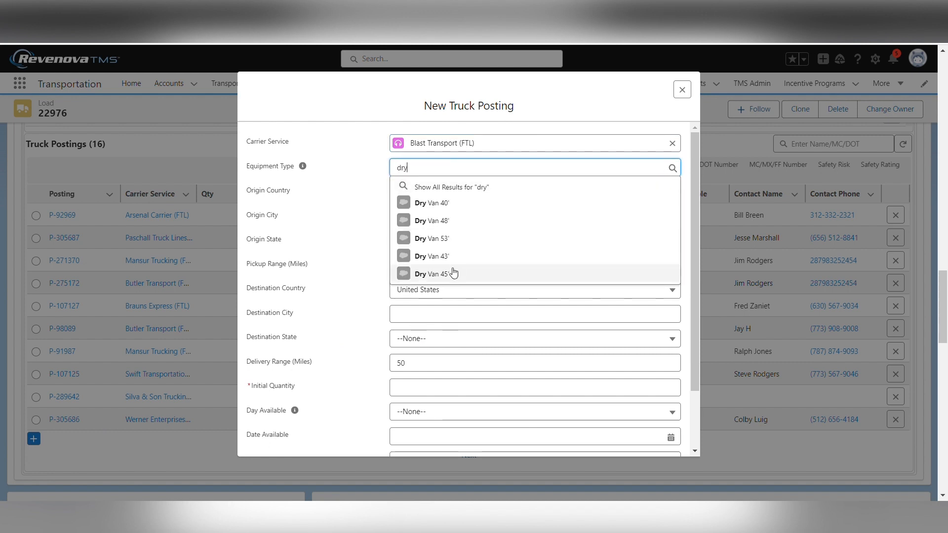
click(454, 240)
click(420, 197)
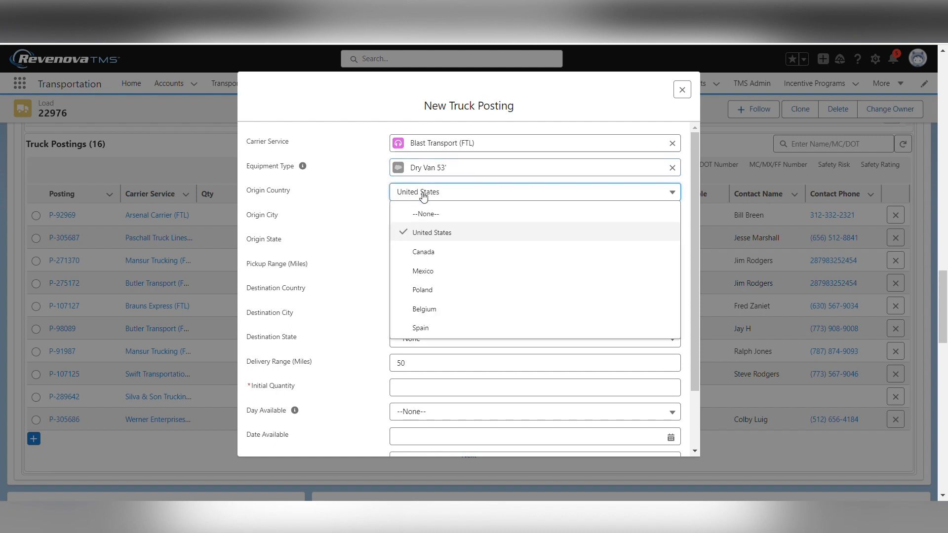
click(418, 234)
click(418, 220)
text(dallas)
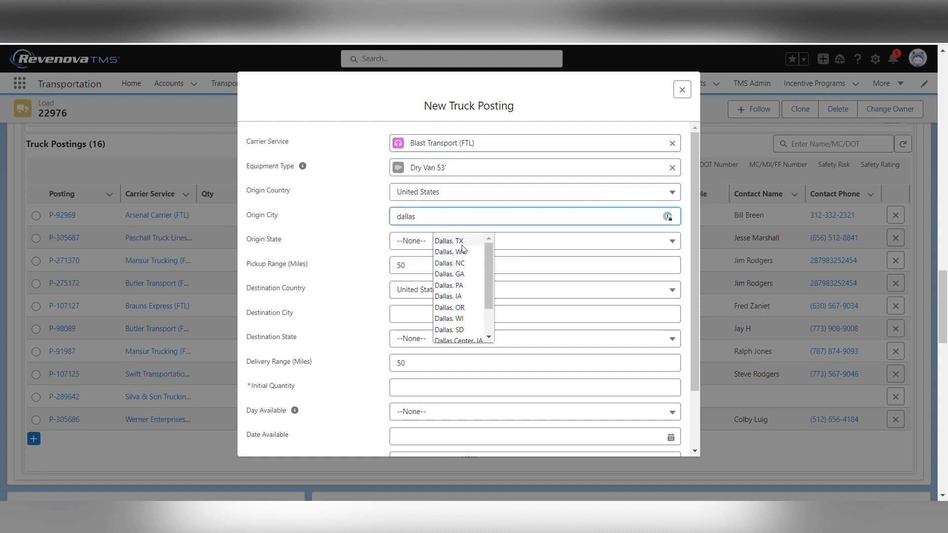
click(449, 241)
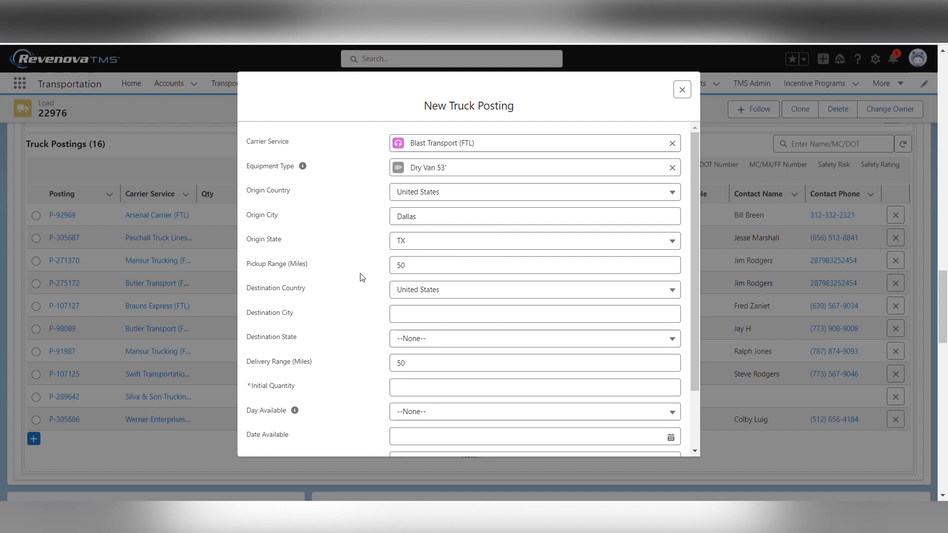
Enter an initial quantity of 1, set availability to Tuesday, Aug 29, 2023, and save the truck posting
scroll(363, 306, down, 2)
click(423, 255)
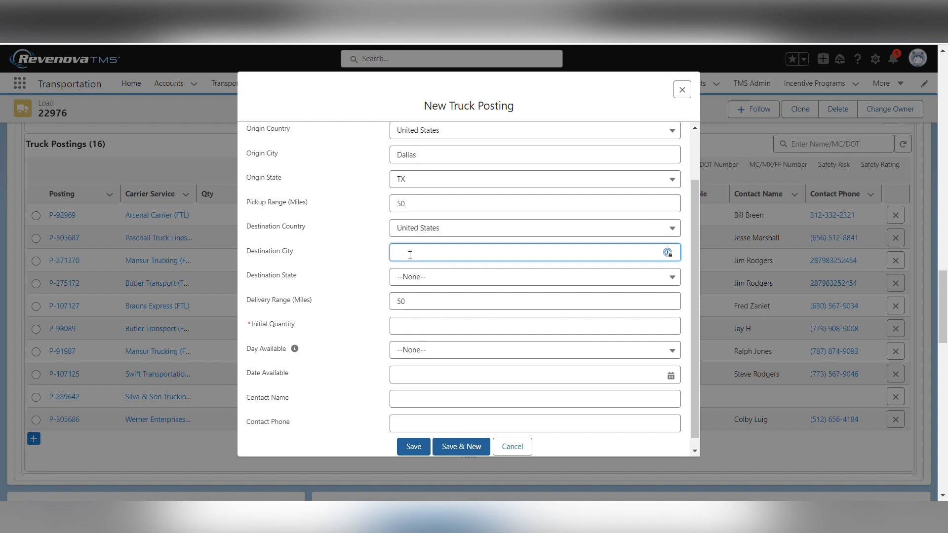
click(418, 335)
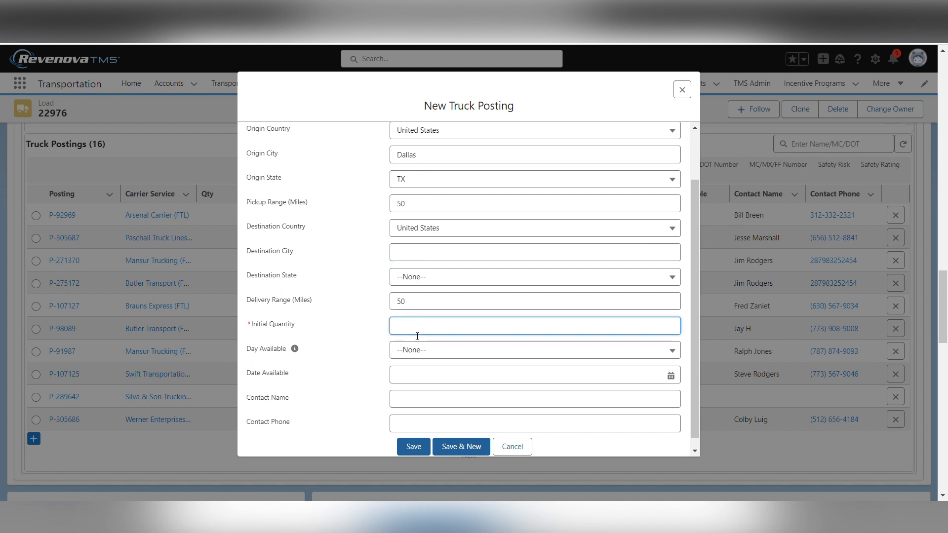
text(1)
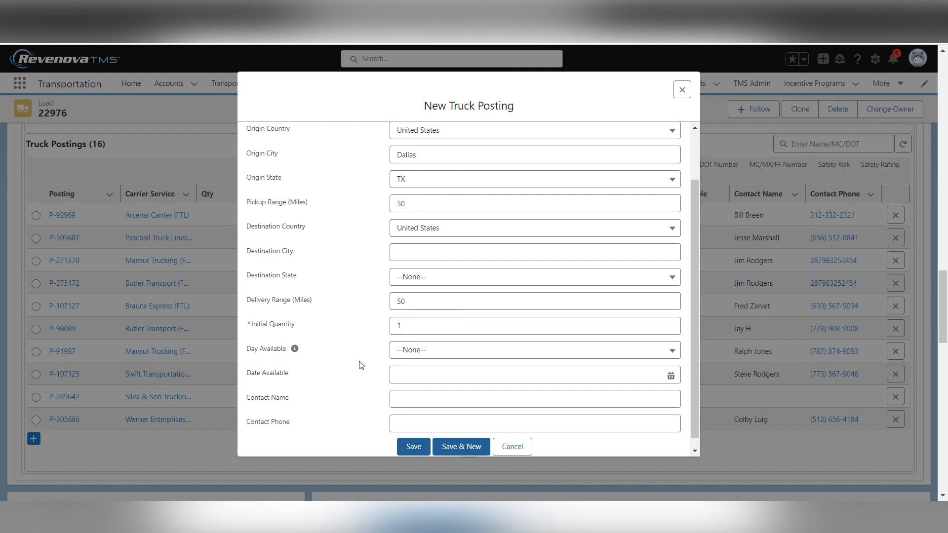
click(428, 352)
click(439, 257)
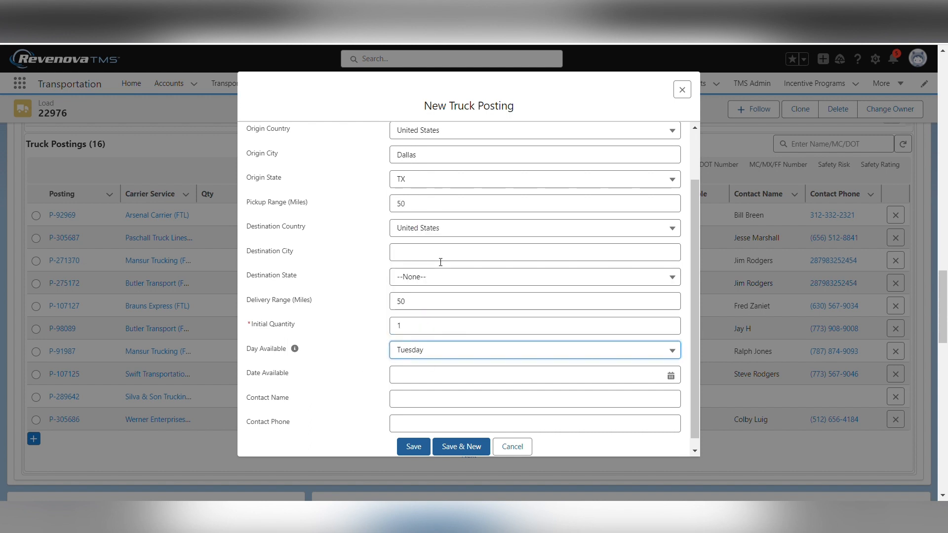
scroll(370, 359, down, 1)
click(402, 364)
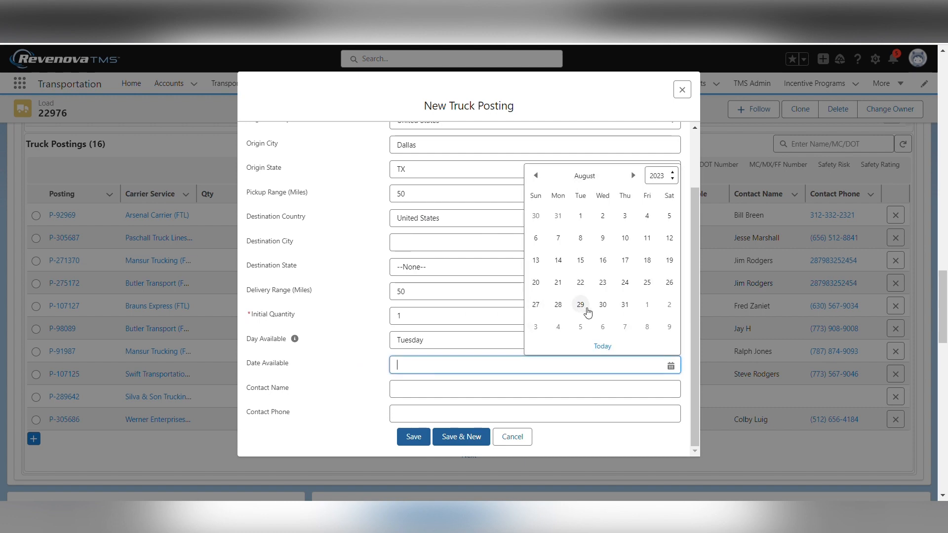
click(581, 305)
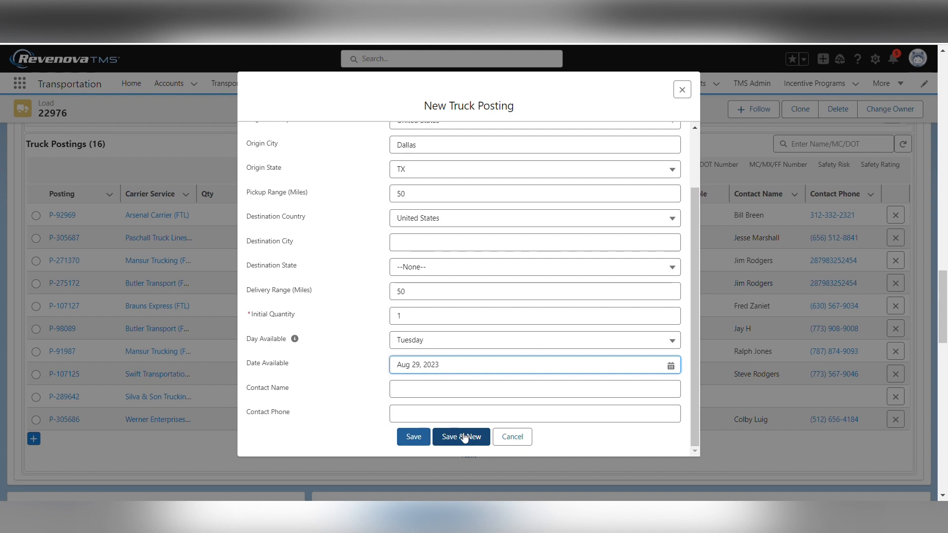
click(419, 441)
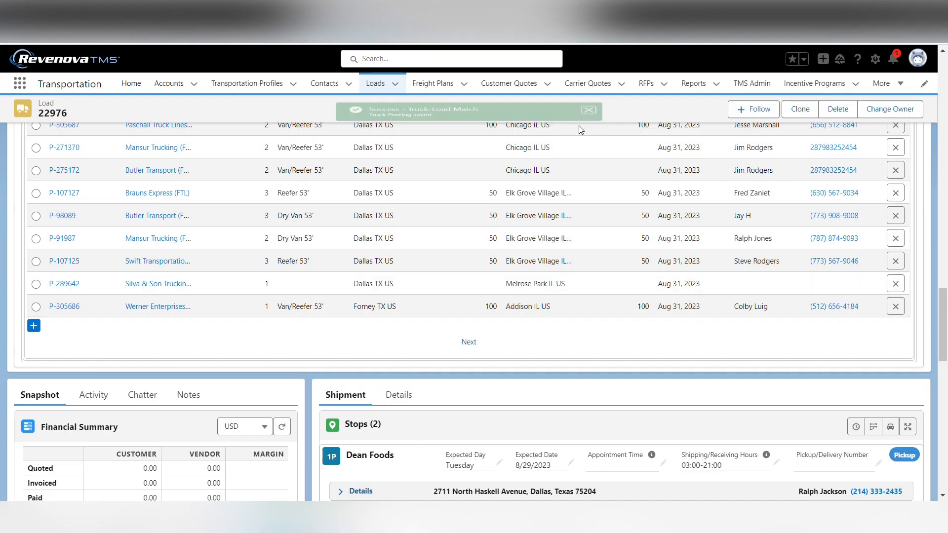
Choose Blast Transport (FTL) as the carrier service in the new carrier quote for the Dallas to Bannockburn load
scroll(425, 313, up, 1)
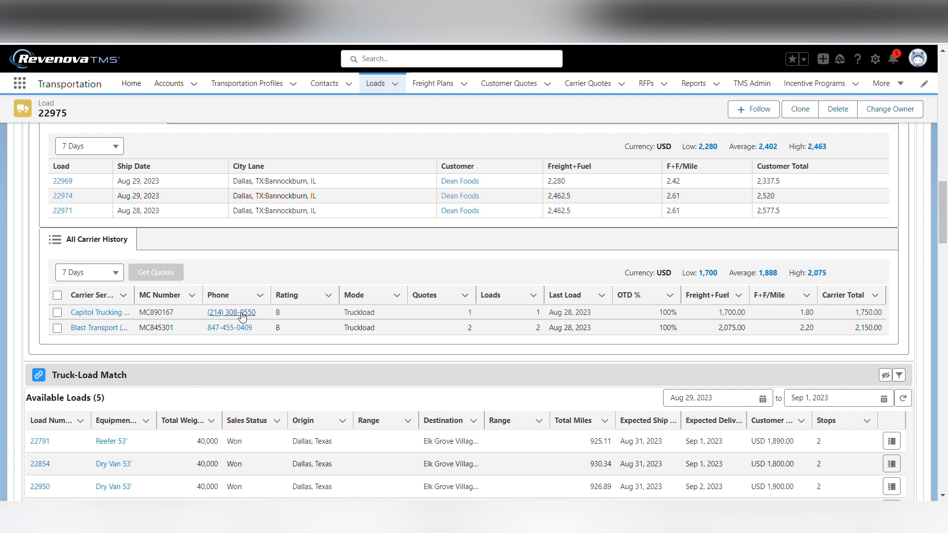
scroll(239, 316, up, 5)
scroll(242, 316, up, 10)
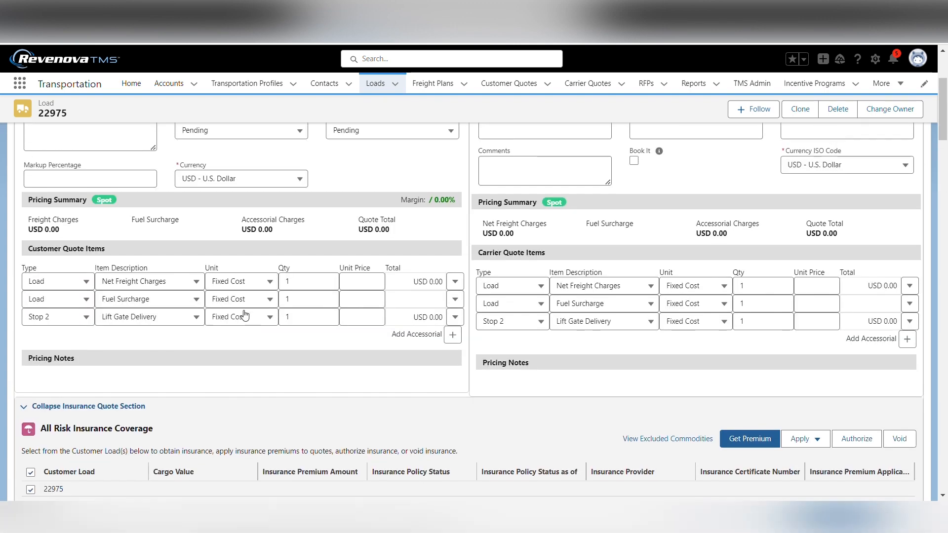
click(561, 271)
text(blast)
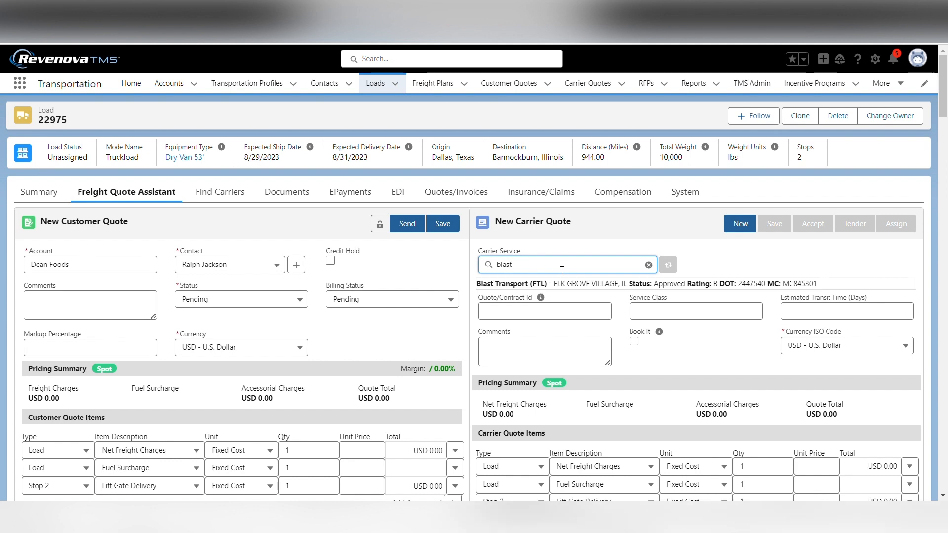
click(509, 286)
click(661, 266)
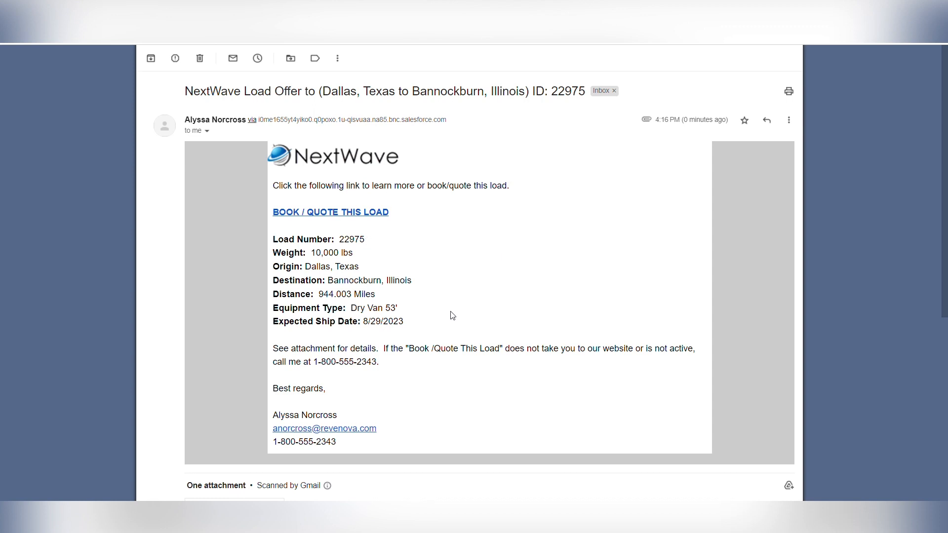
Review the Carrier Quotation Request PDF attached to the NextWave load offer email, and follow the link to book or quote the load
scroll(448, 317, down, 1)
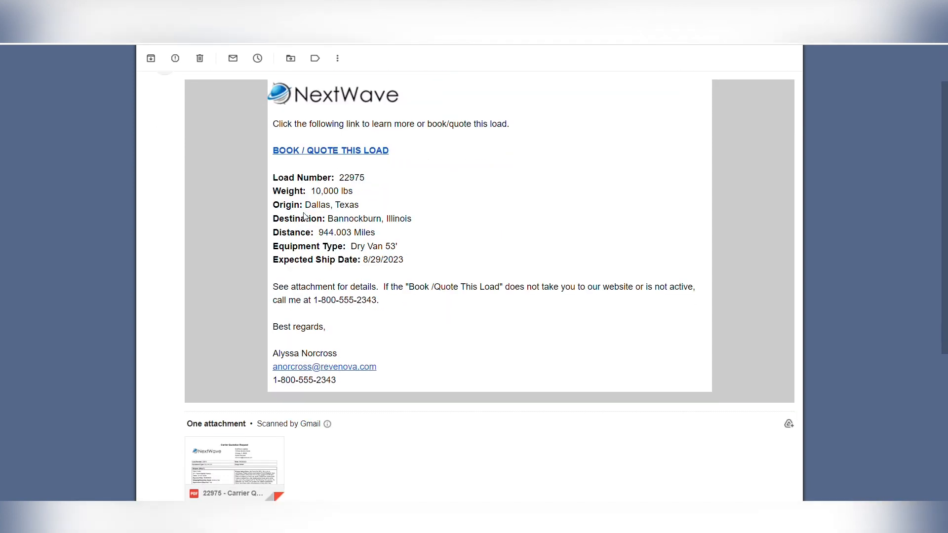
scroll(305, 217, down, 2)
click(257, 400)
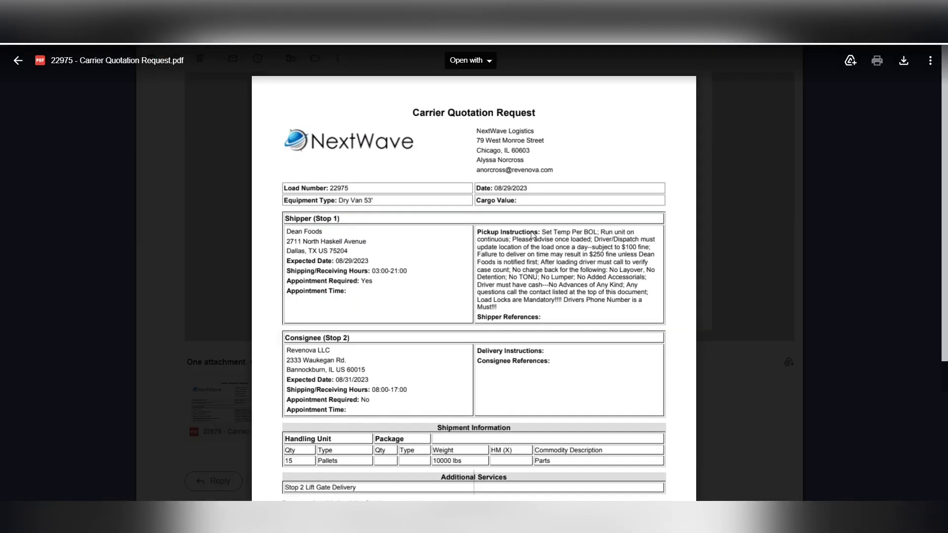
click(742, 292)
scroll(474, 279, up, 1)
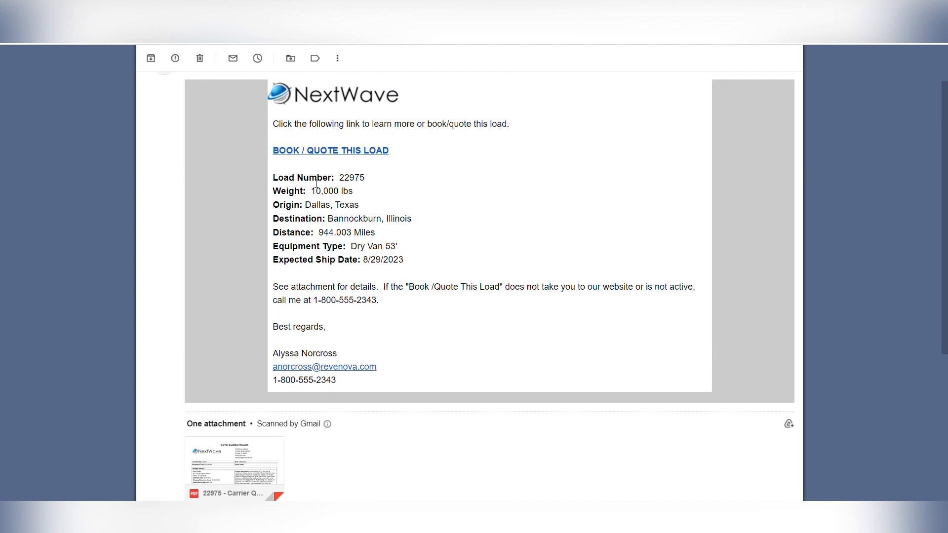
click(317, 156)
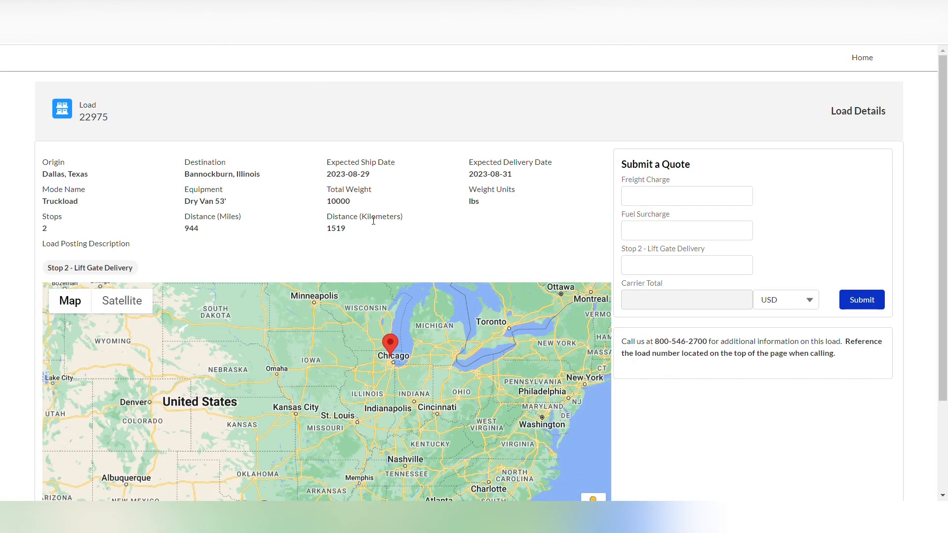
Submit a USD quote with a freight charge of 1,850, a fuel surcharge of 200 and lift gate delivery of 50
click(683, 199)
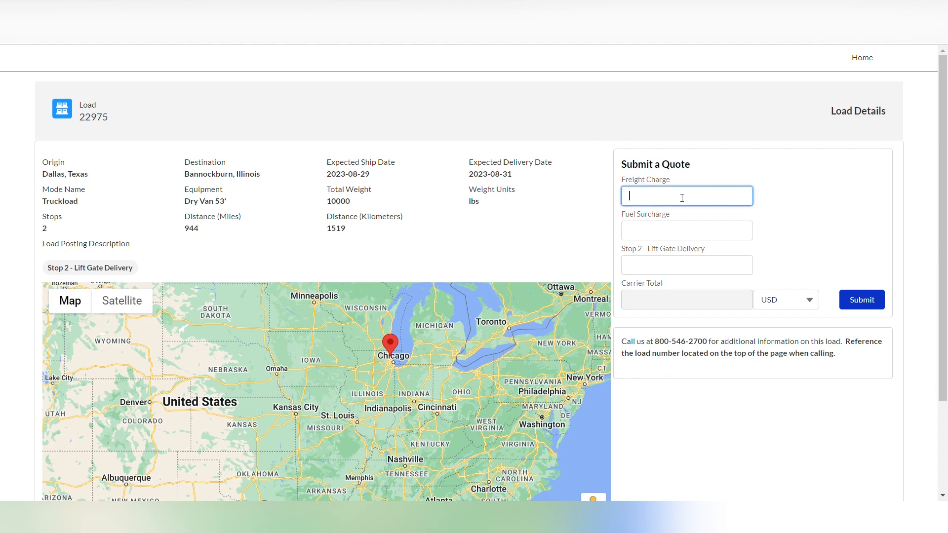
text(1850)
click(662, 232)
text(25)
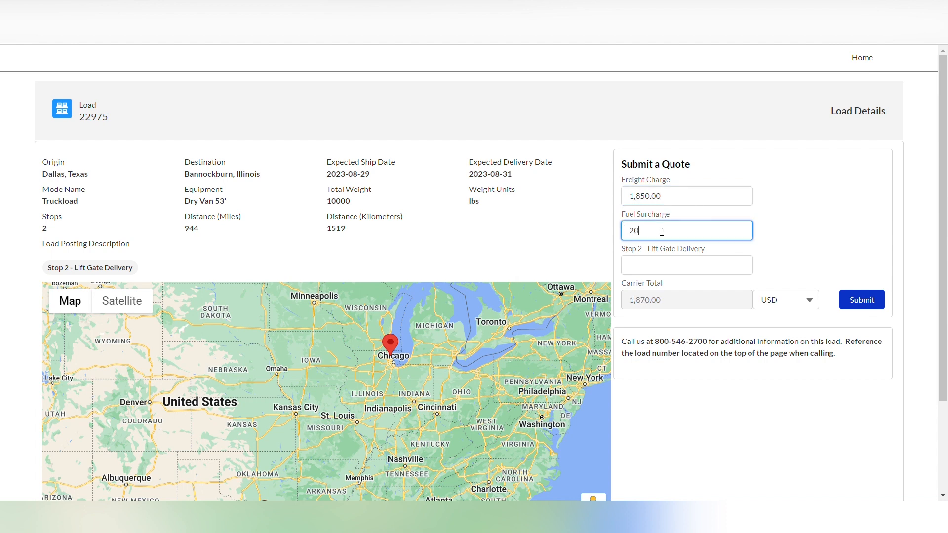
click(689, 268)
text(50)
click(760, 243)
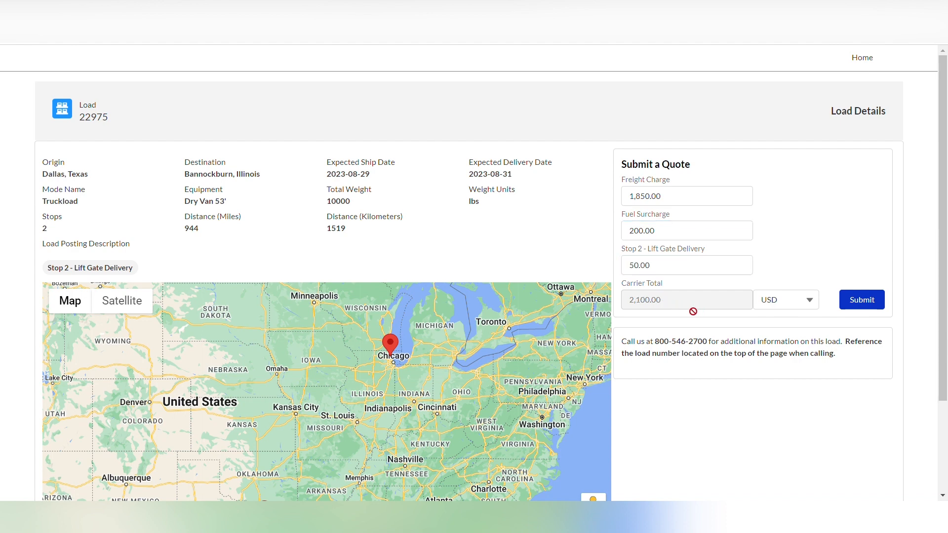
click(869, 309)
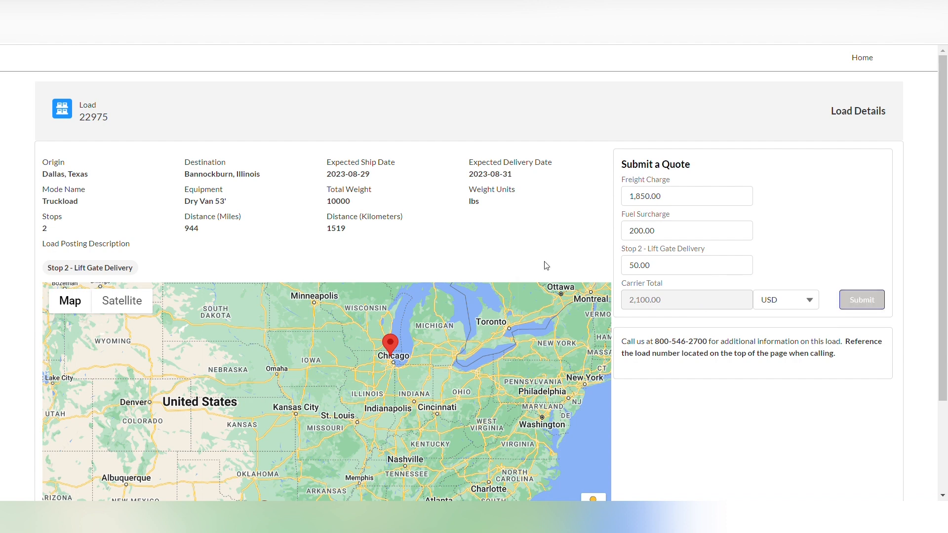
click(633, 65)
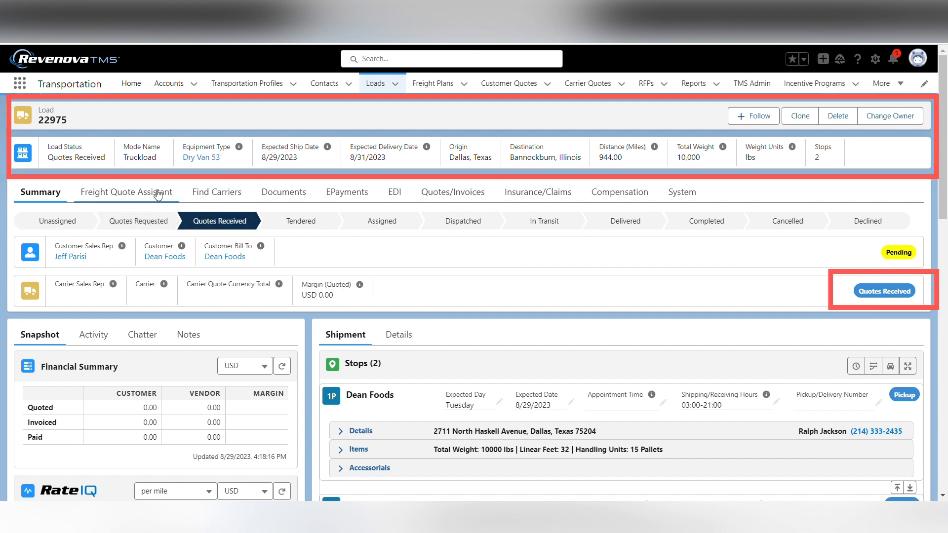
Review the customer and carrier pricing in the load's Freight Quote Assistant, and save the customer quote with the status Accepted
click(127, 192)
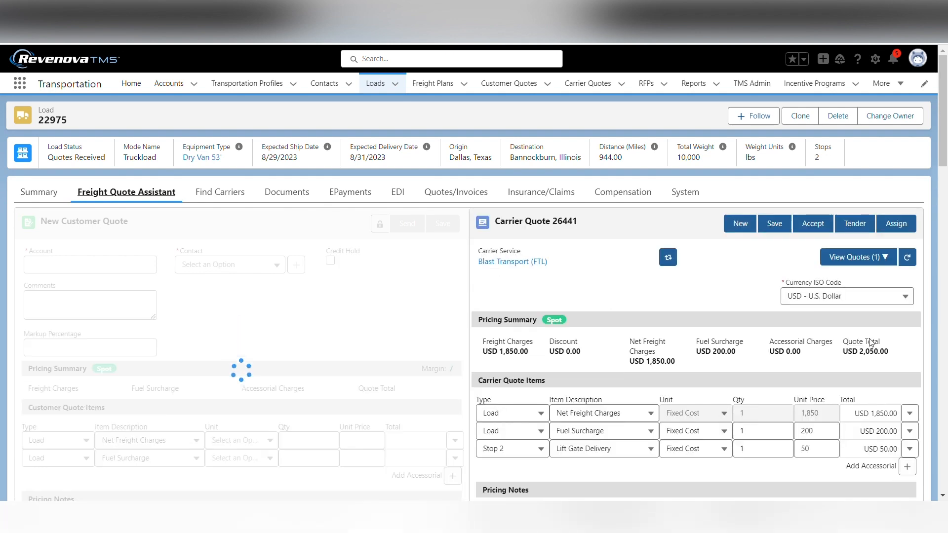
scroll(784, 327, down, 1)
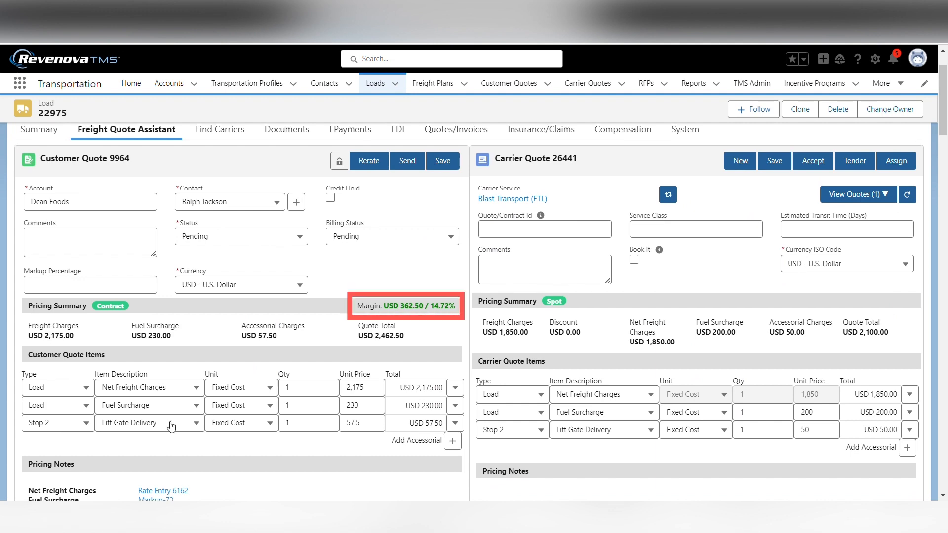
scroll(352, 344, down, 3)
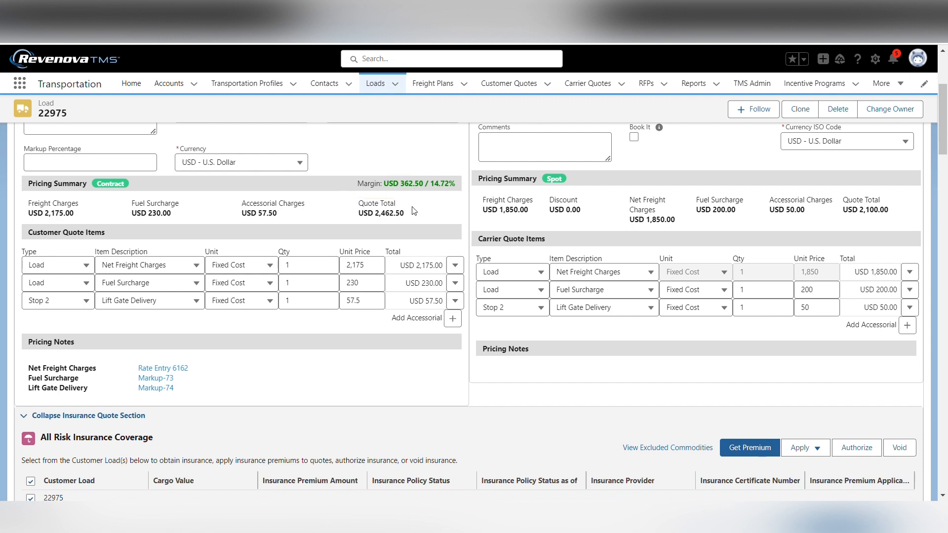
scroll(418, 222, up, 3)
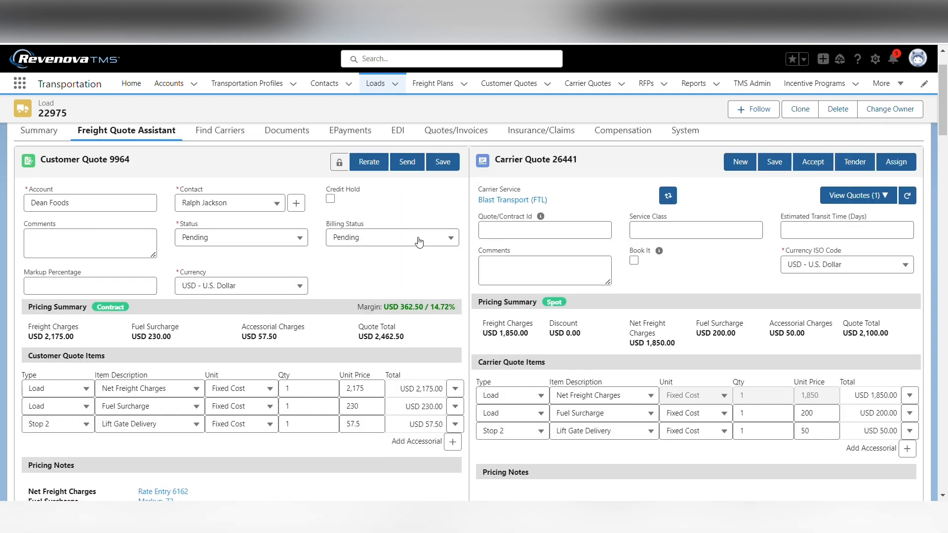
click(443, 162)
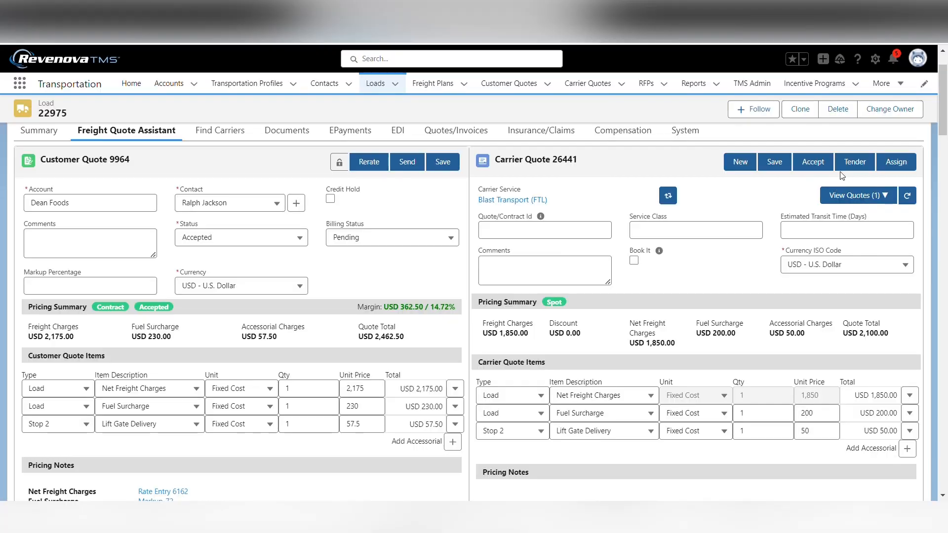
Tender the load to Blast Transport by sending the Load Tender email with the Cc recipient removed
click(856, 162)
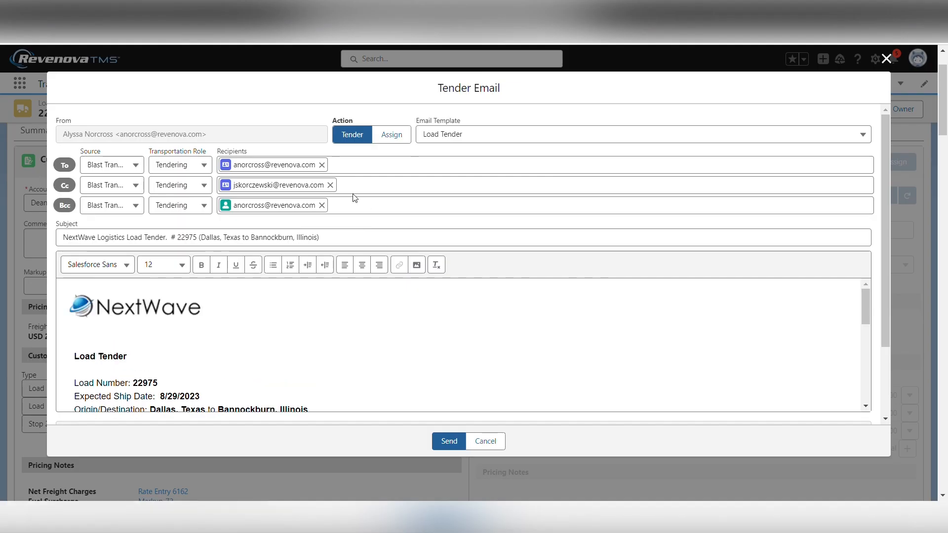
click(330, 185)
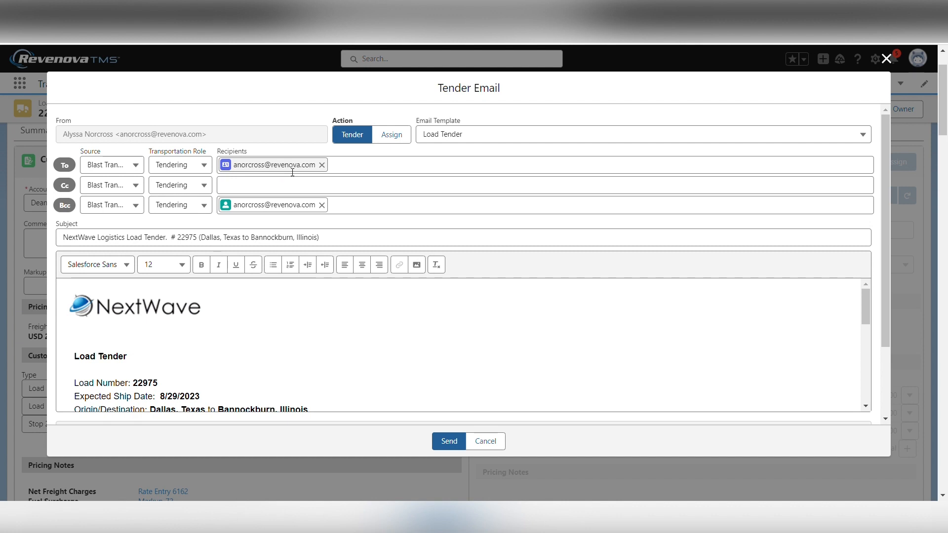
scroll(237, 341, down, 1)
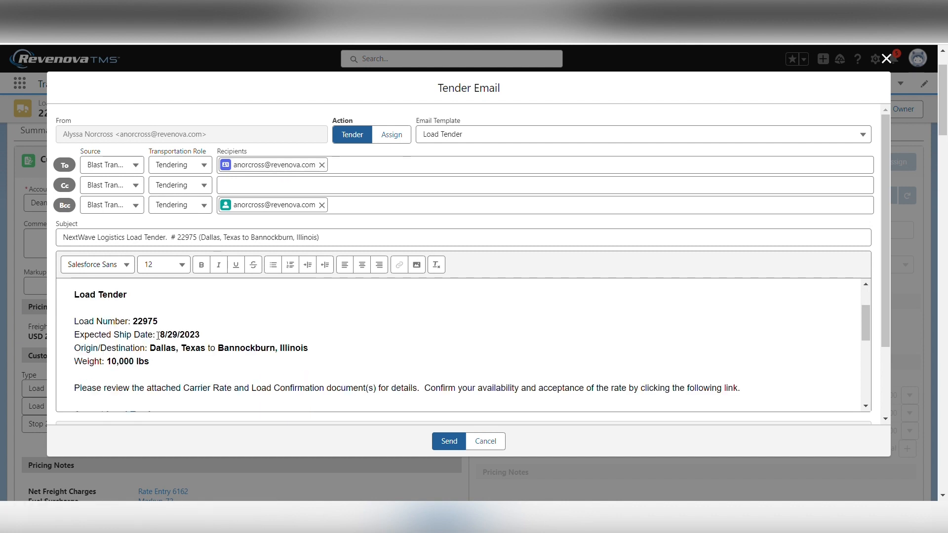
scroll(146, 355, down, 1)
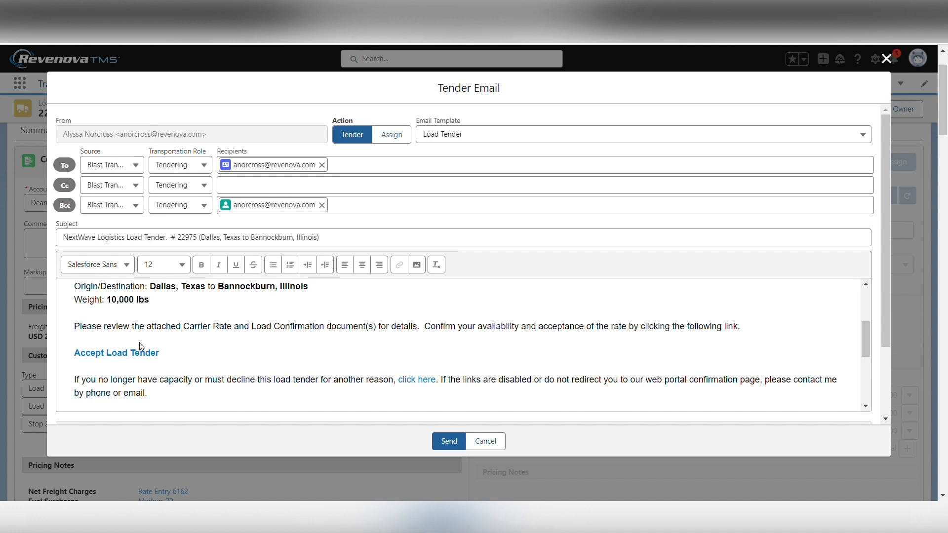
click(449, 441)
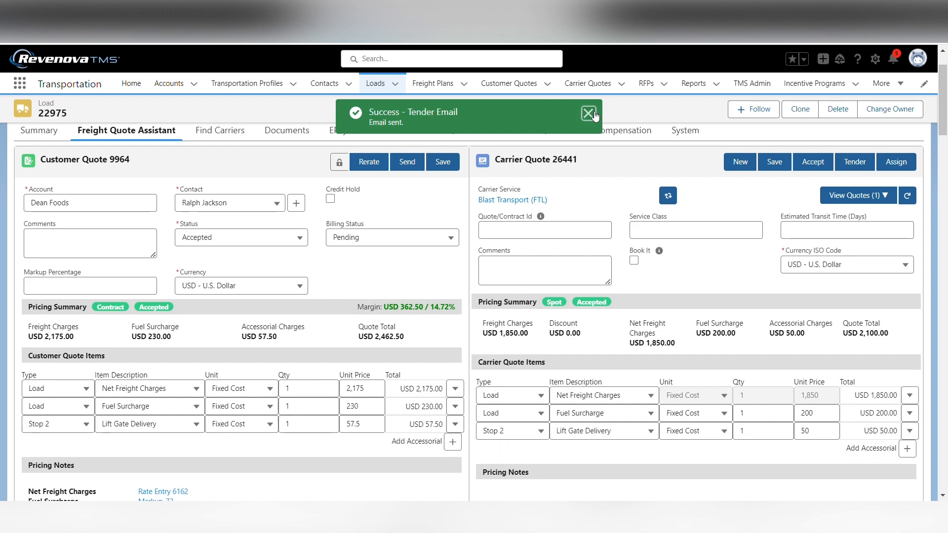
click(589, 113)
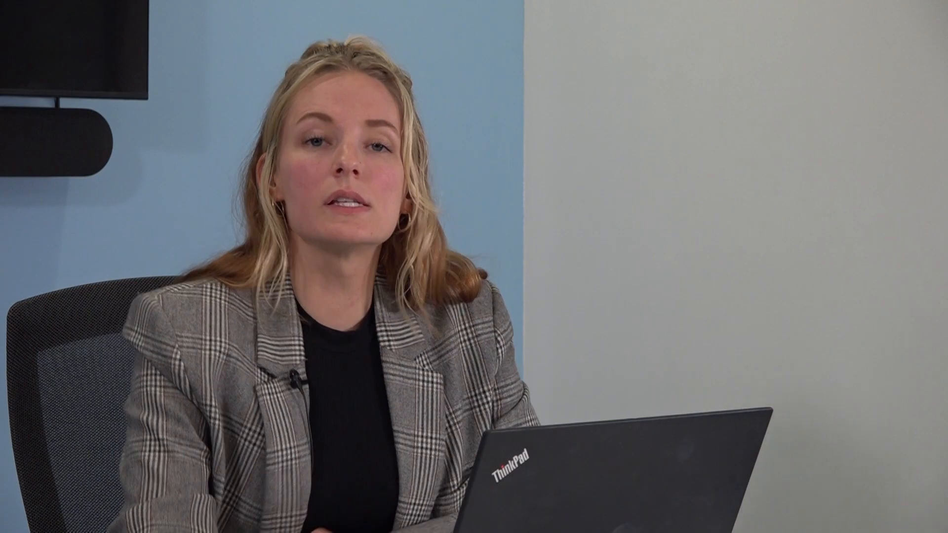
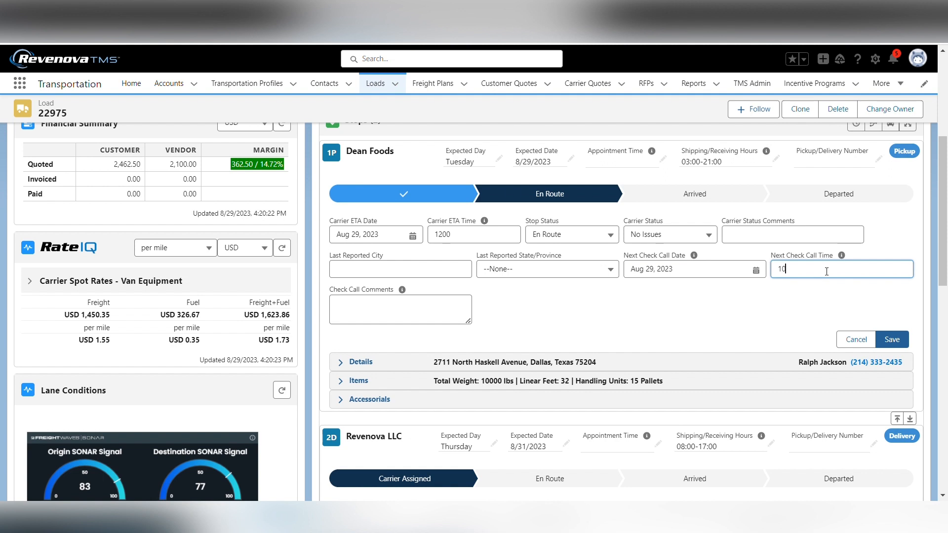
Set the Dean Foods pickup stop's next check call time to 1300 and save the En Route update
text(300)
click(791, 311)
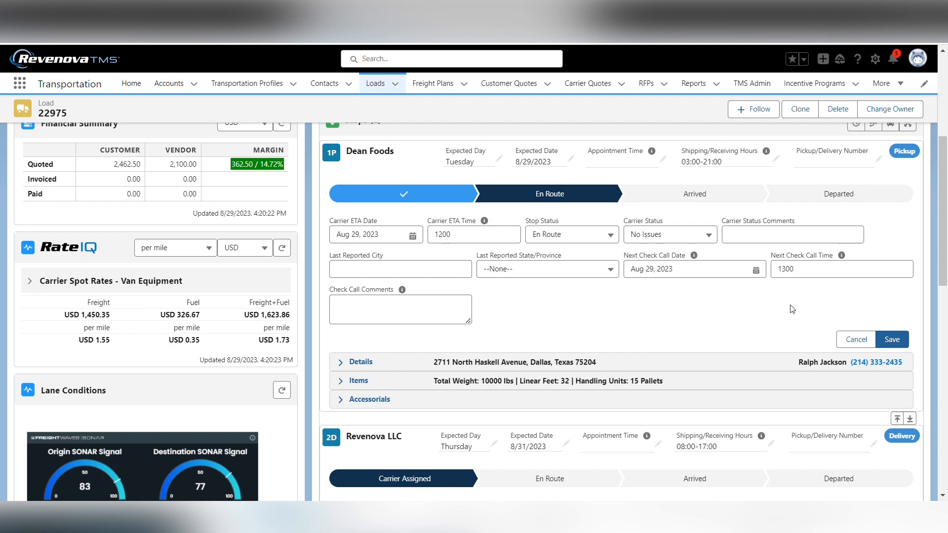
click(882, 335)
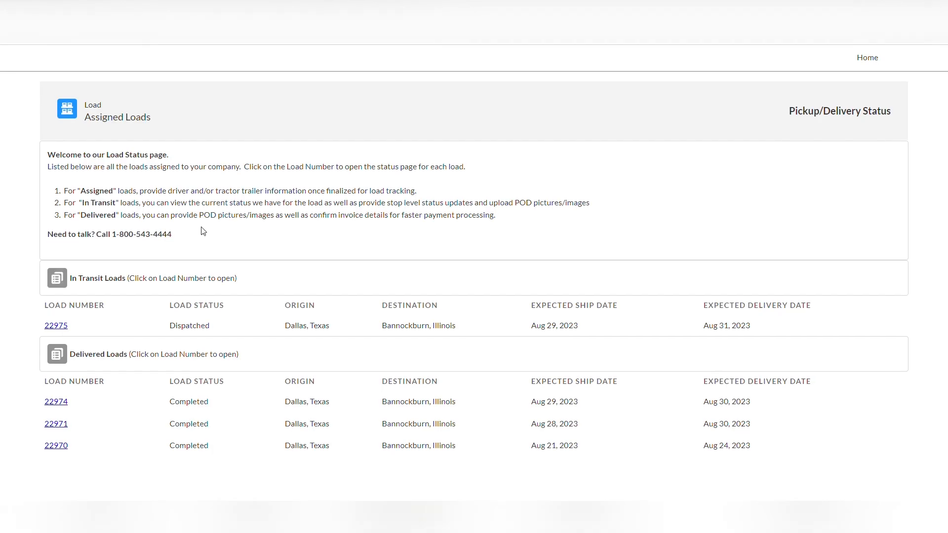
Submit the driver's name and phone number on the in-transit load's Pickup/Delivery Status page
click(56, 327)
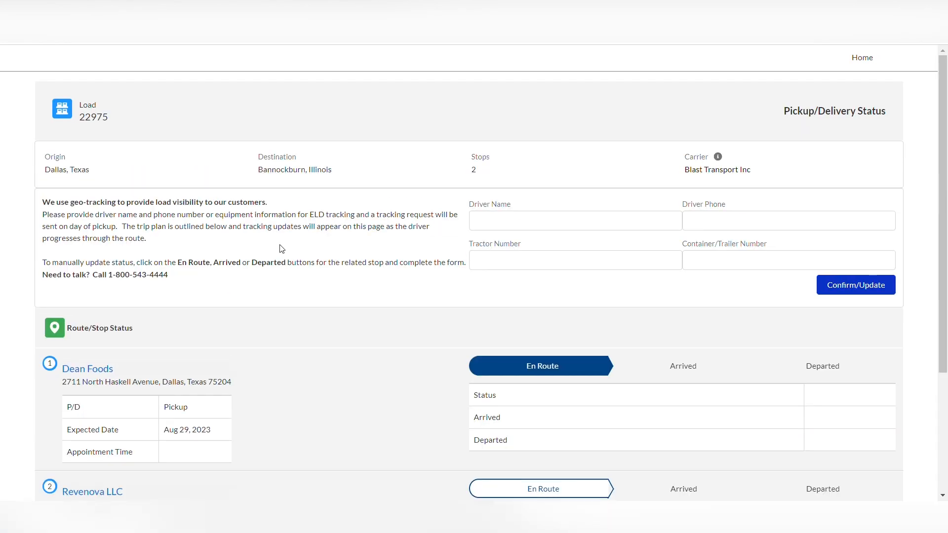
click(505, 223)
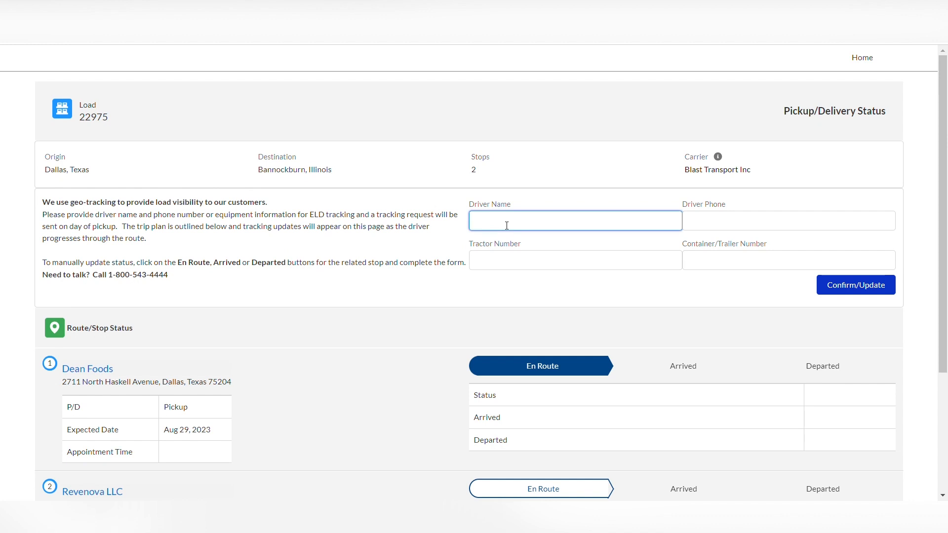
text(Tom)
click(704, 224)
text(303-4)
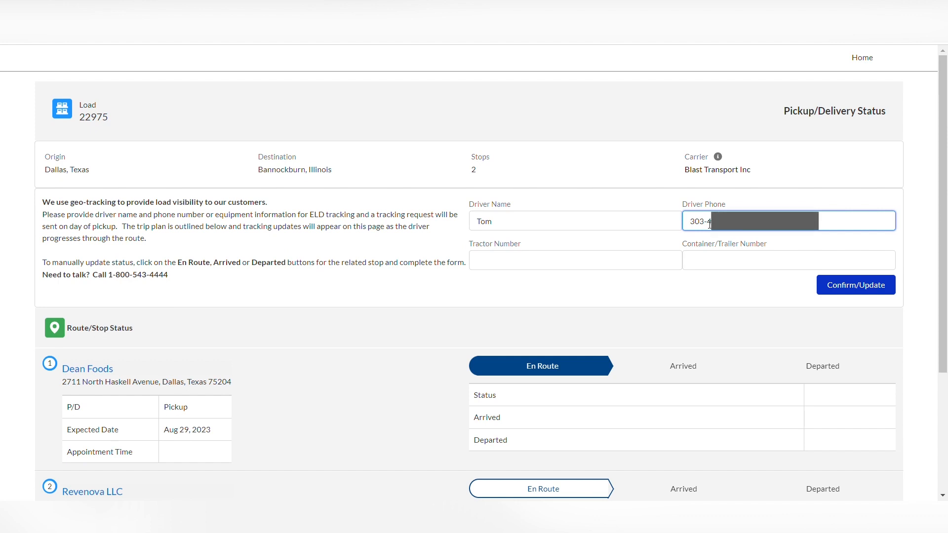
click(536, 271)
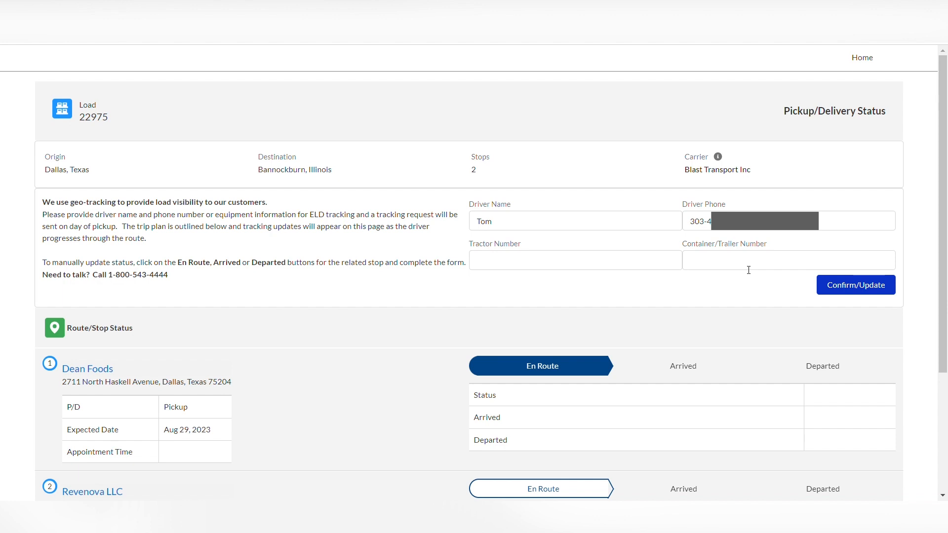
click(852, 291)
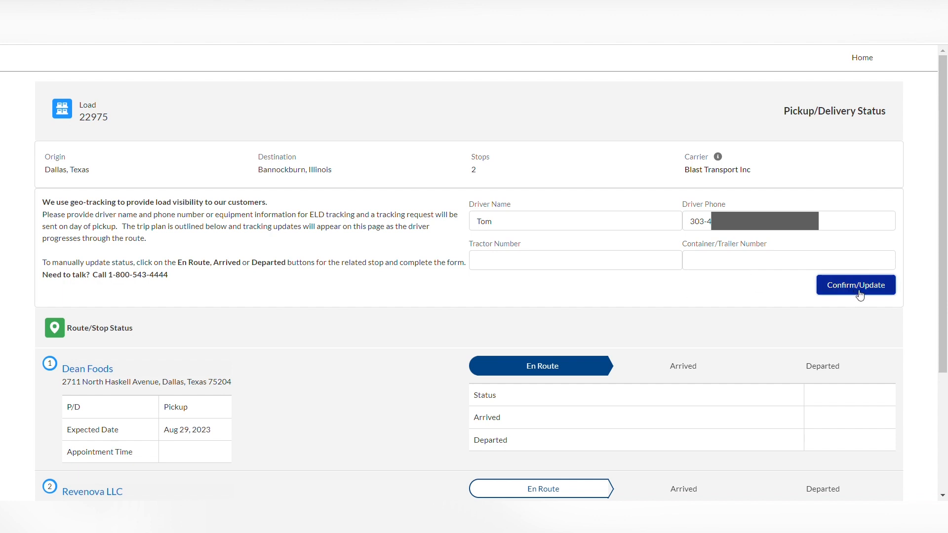
click(602, 65)
Mark the Dean Foods pickup stop as Arrived, with arrival date Aug 29, 2023 and in time 1300
scroll(395, 283, down, 3)
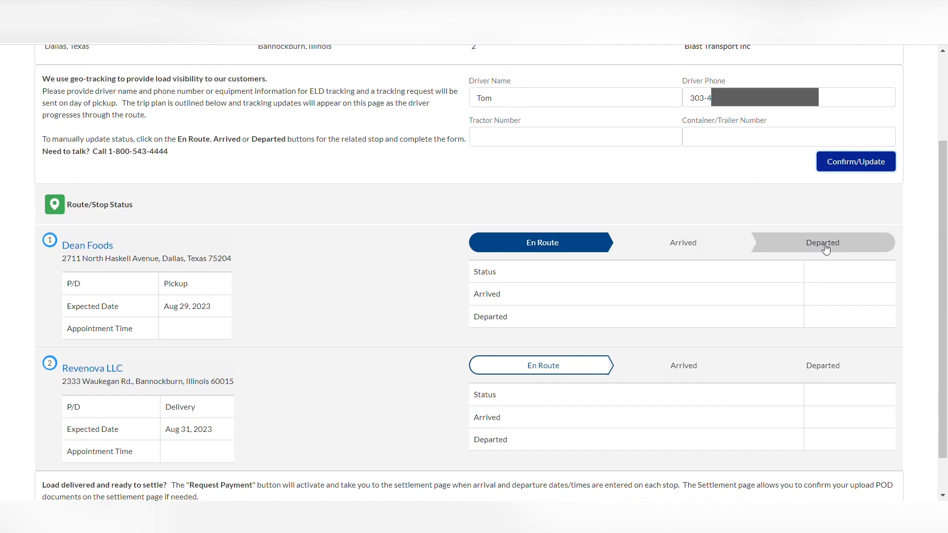
click(729, 245)
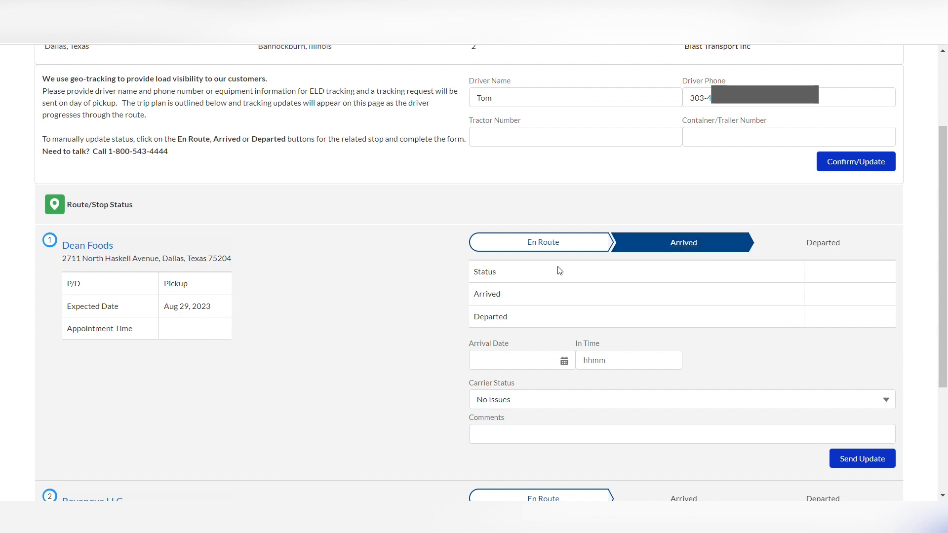
click(529, 359)
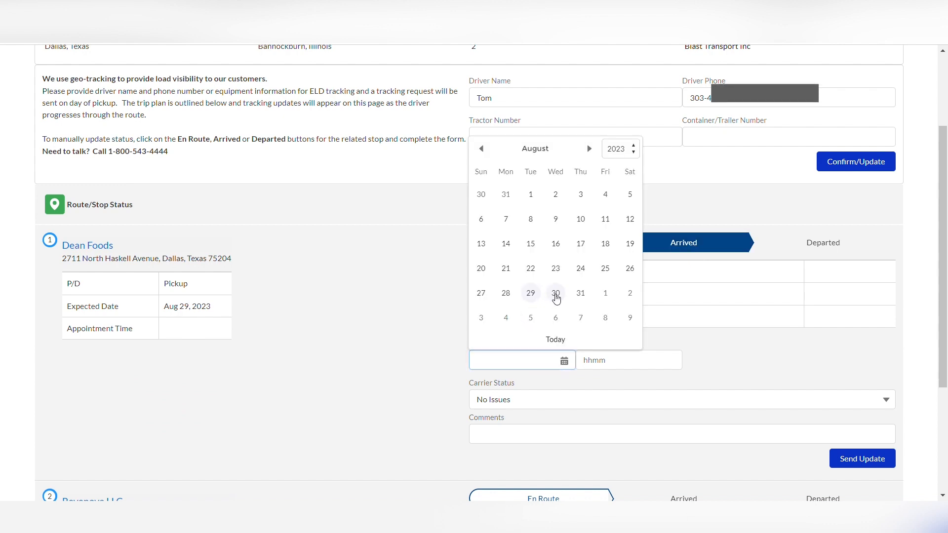
click(553, 294)
click(539, 362)
click(524, 293)
click(609, 366)
text(1300)
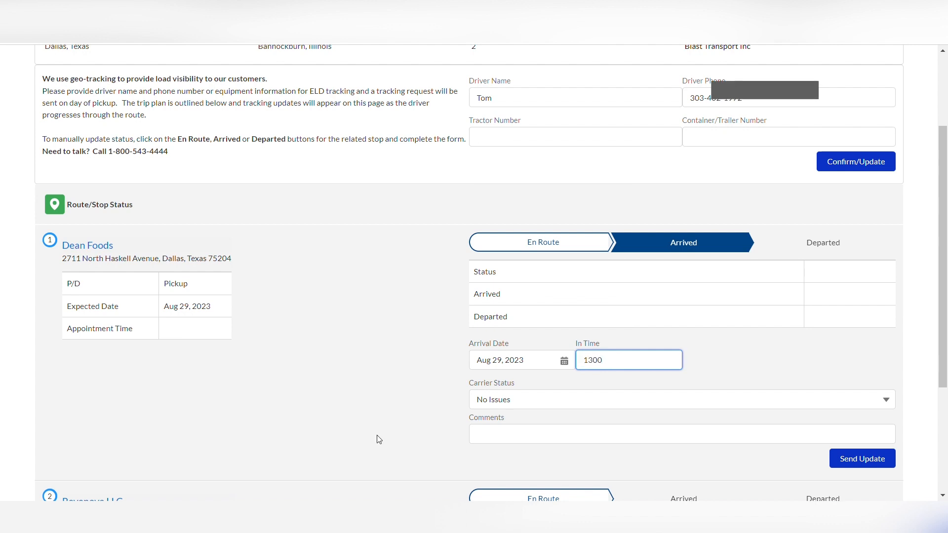
Add the comment "Driver Arrived" to the Dean Foods arrival and send the status update
click(353, 425)
scroll(353, 425, down, 3)
click(514, 316)
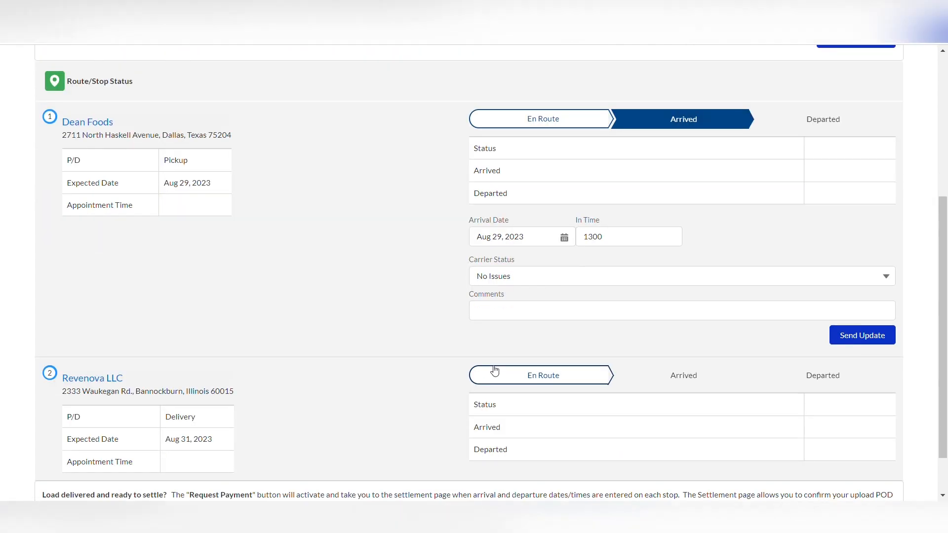
text(Driver Arrived)
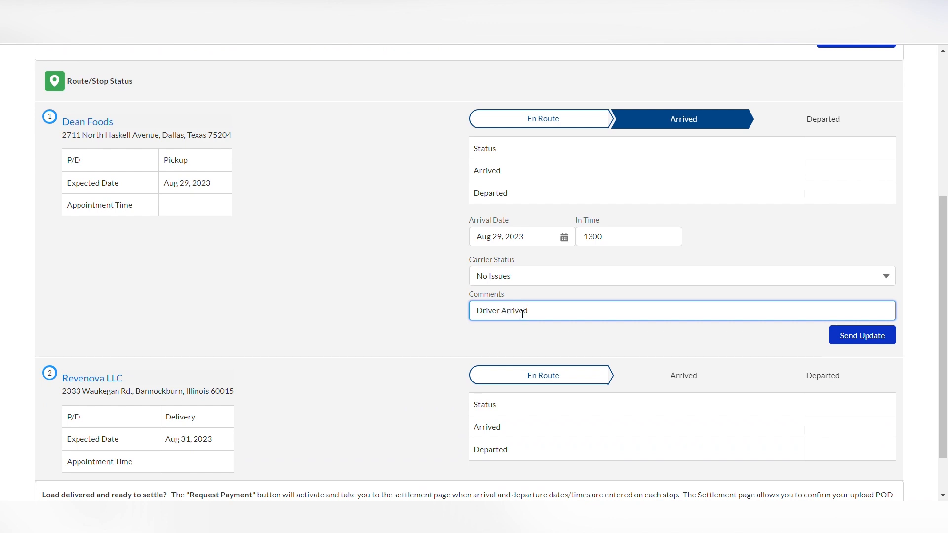
click(861, 335)
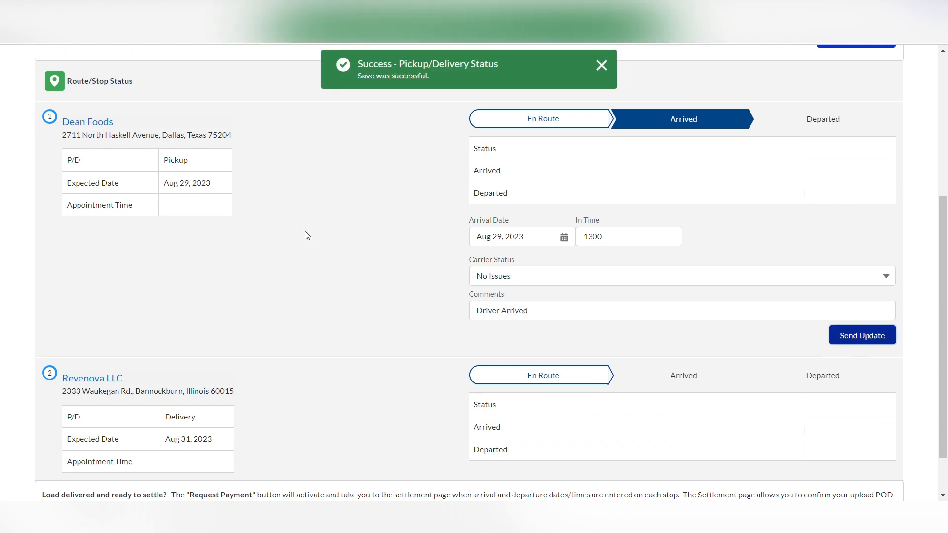
click(601, 68)
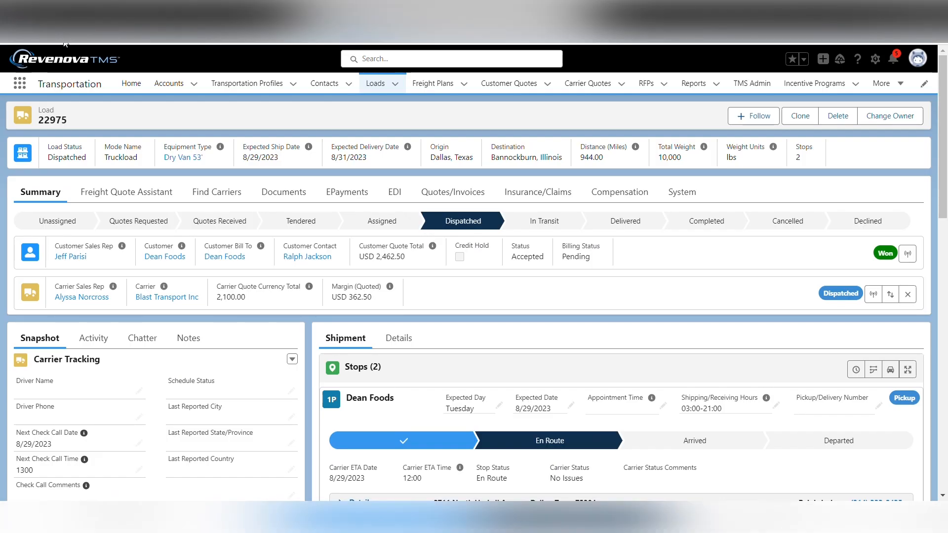
Refresh the load record in Revenova TMS and examine its stop statuses and tracking log
click(63, 41)
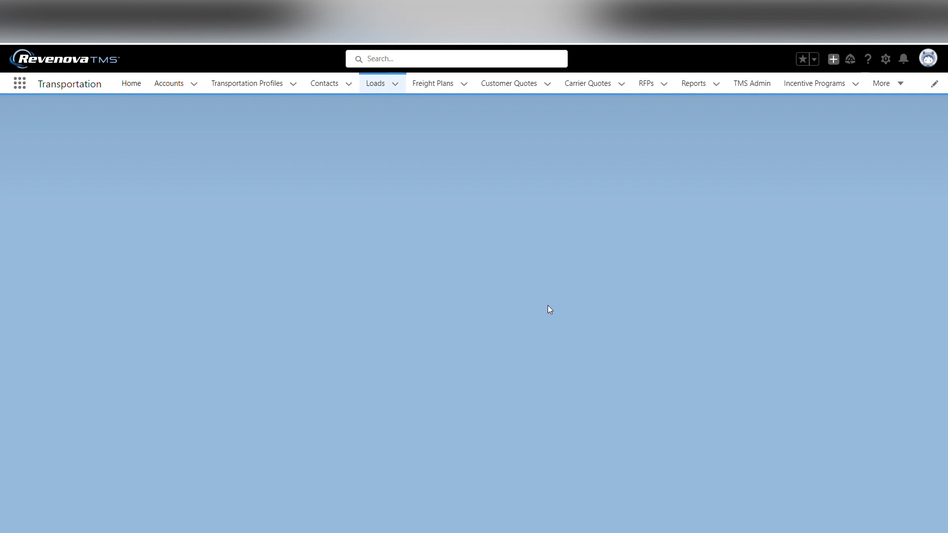
scroll(550, 309, down, 3)
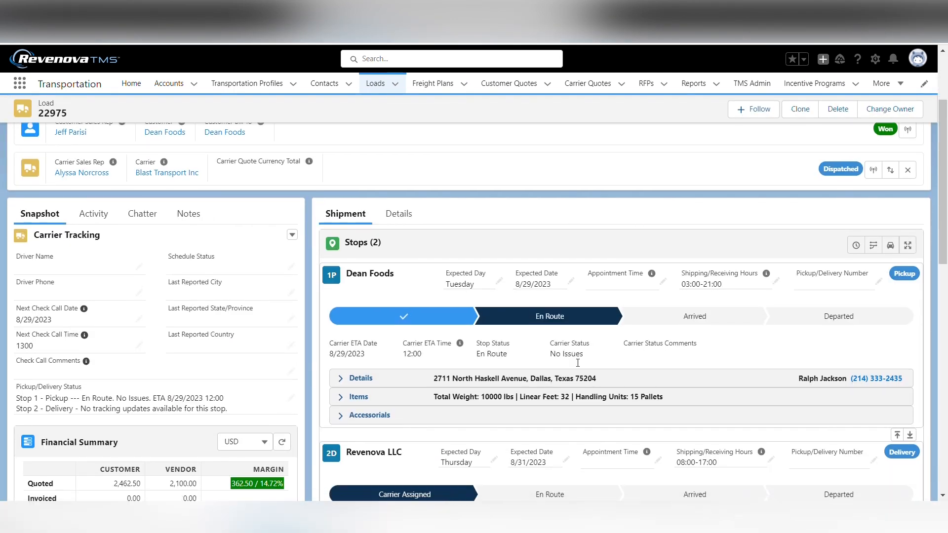
scroll(307, 269, down, 5)
click(330, 257)
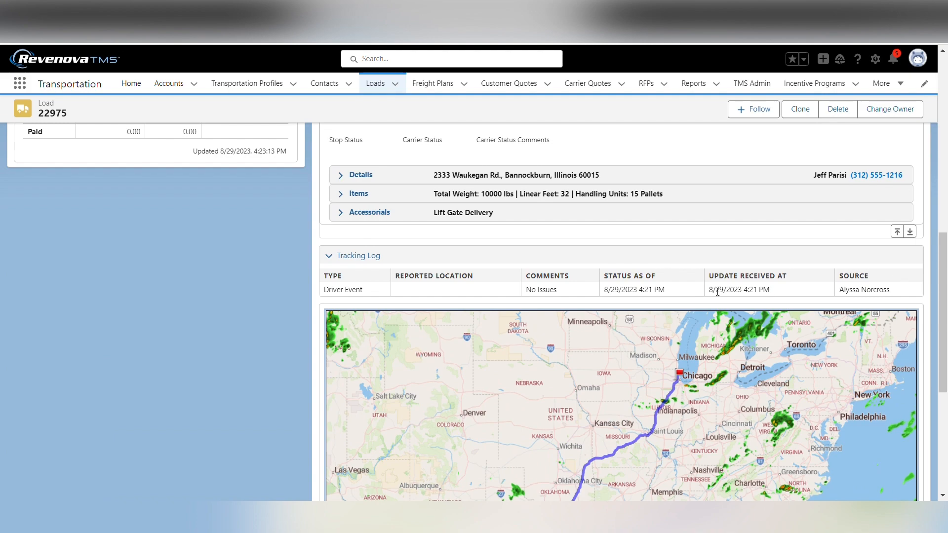
click(522, 262)
Mark the Revenova LLC delivery stop as Departed, with arrival date Aug 30, 2023 and arrival time 1400
scroll(593, 282, up, 4)
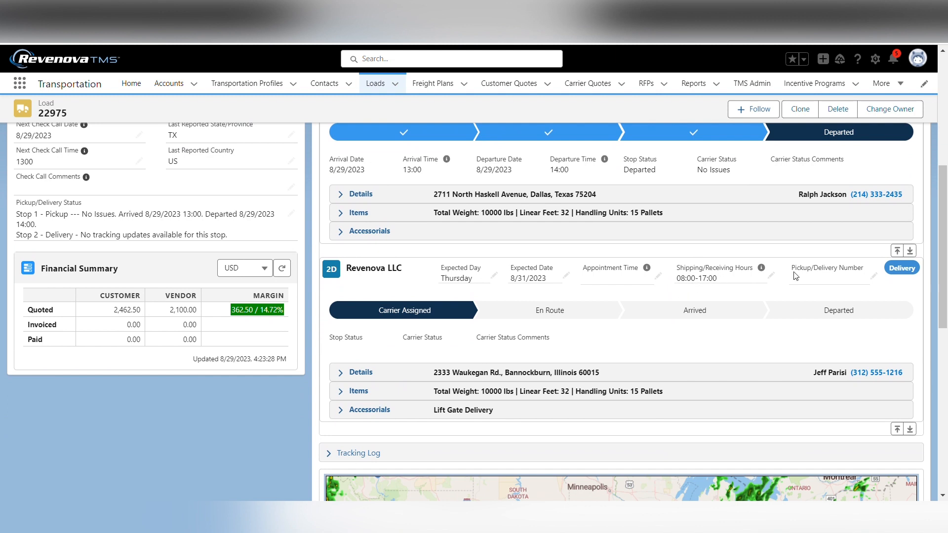
click(850, 316)
click(376, 352)
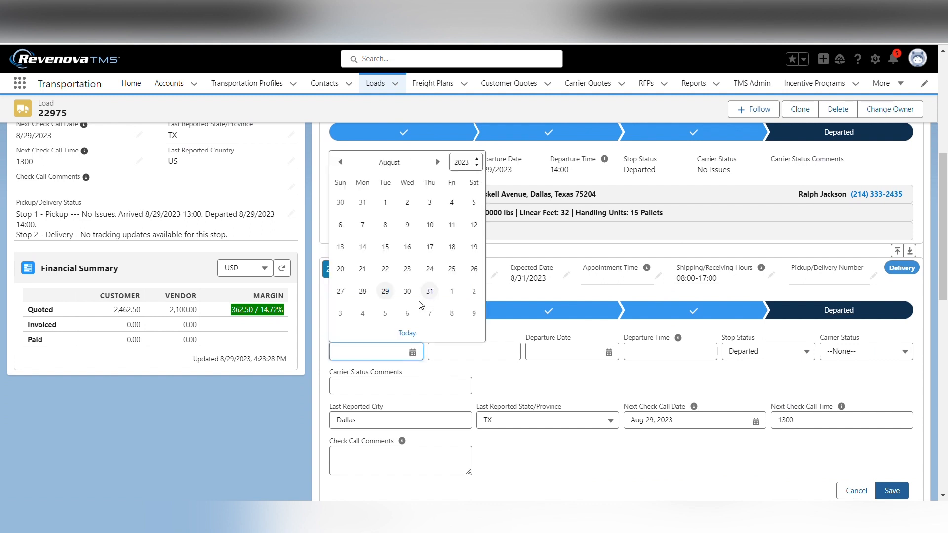
click(407, 292)
click(457, 354)
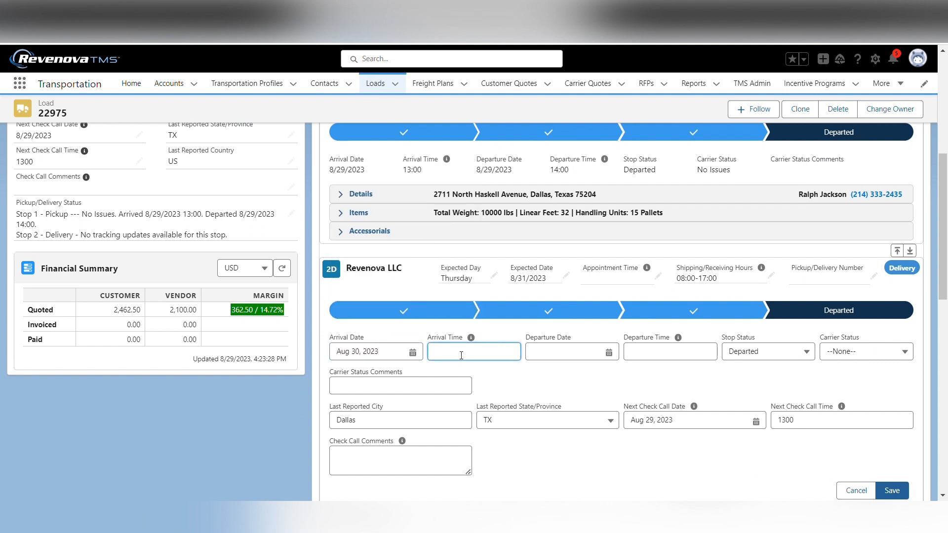
text(1400)
Set the Revenova LLC stop's departure to Aug 30, 2023 at 1500 with carrier status Unloaded Clean, and save
click(598, 351)
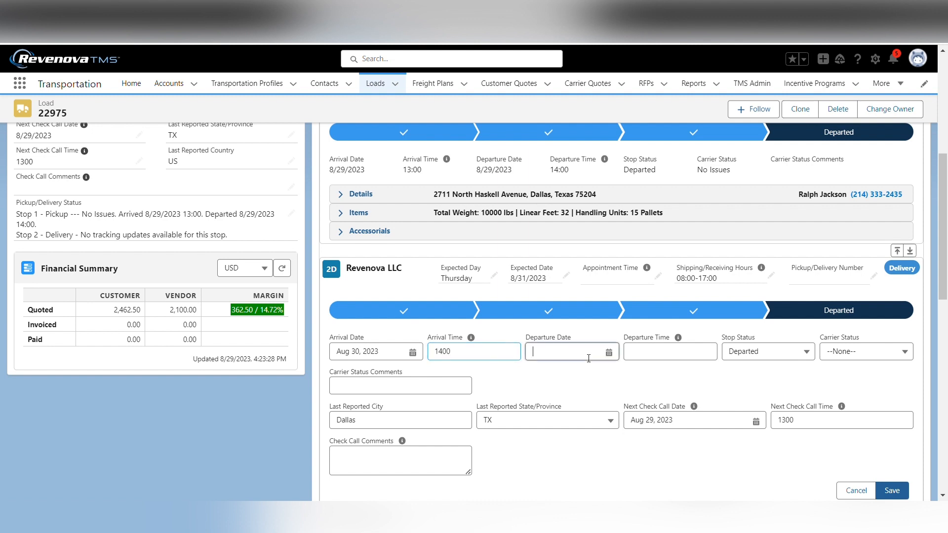
click(608, 296)
click(637, 351)
text(1500)
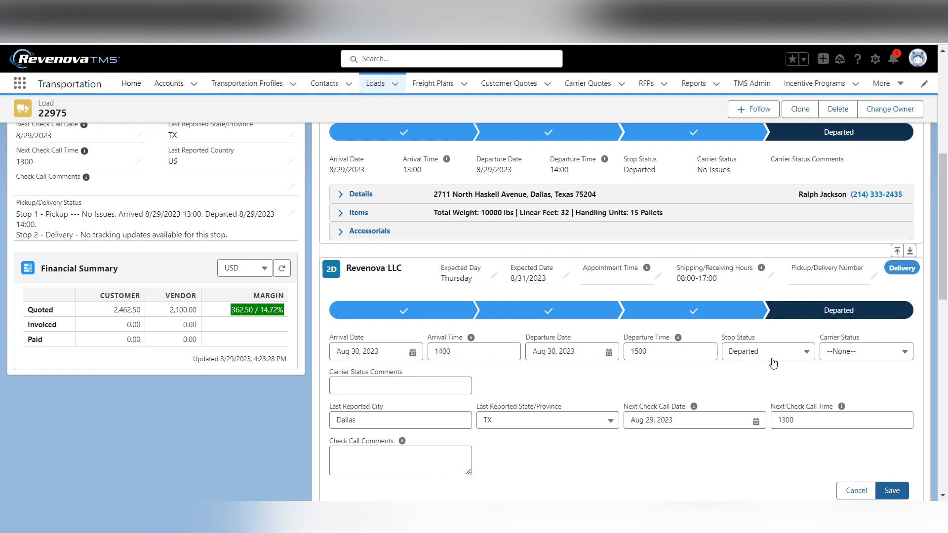
click(853, 351)
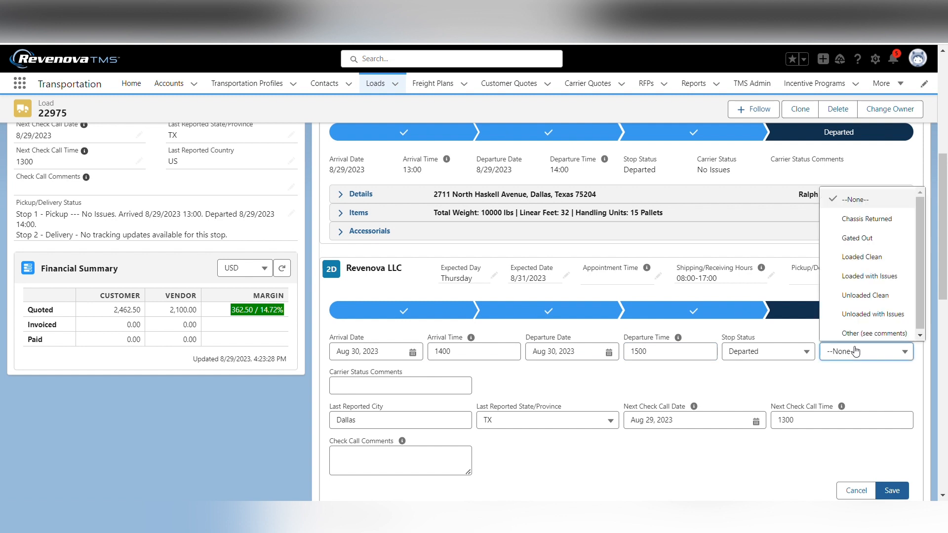
click(883, 296)
scroll(923, 424, down, 1)
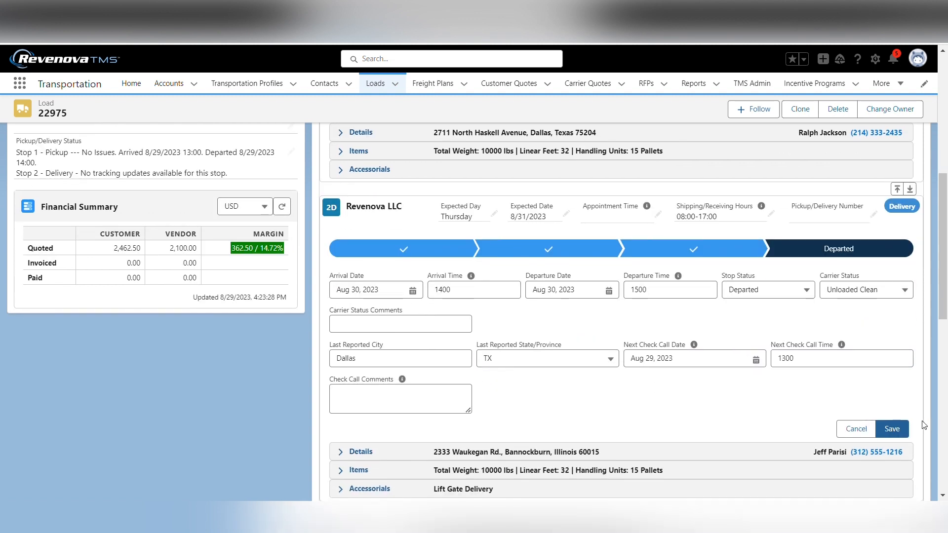
click(897, 428)
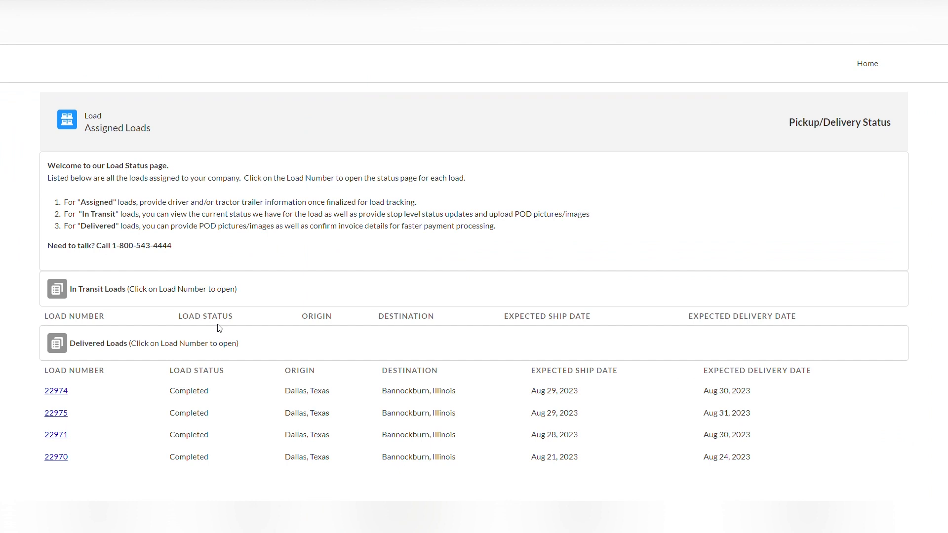
Fill in the first delivered load's settlement with invoice date Aug 30, 2023, total 2100 and the invoice number, and upload the carrier invoice
scroll(220, 328, down, 1)
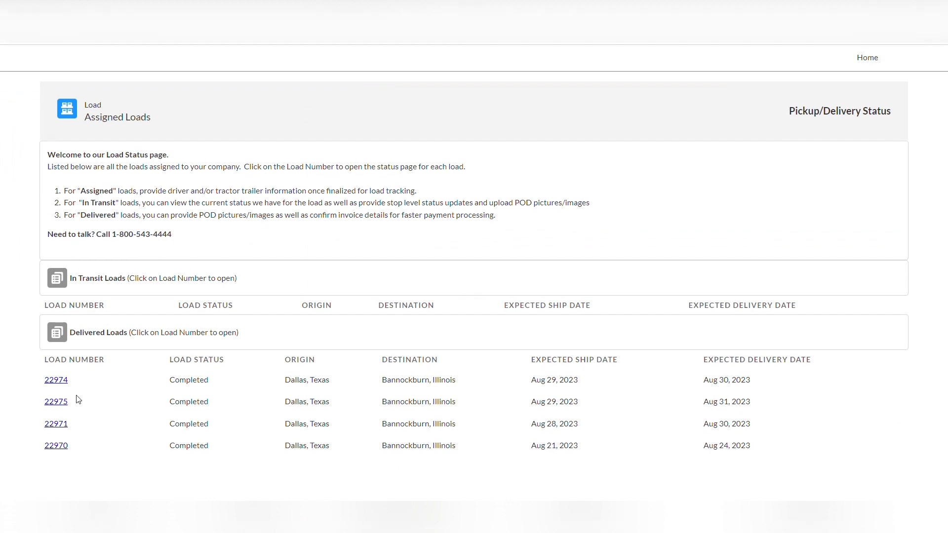
click(52, 381)
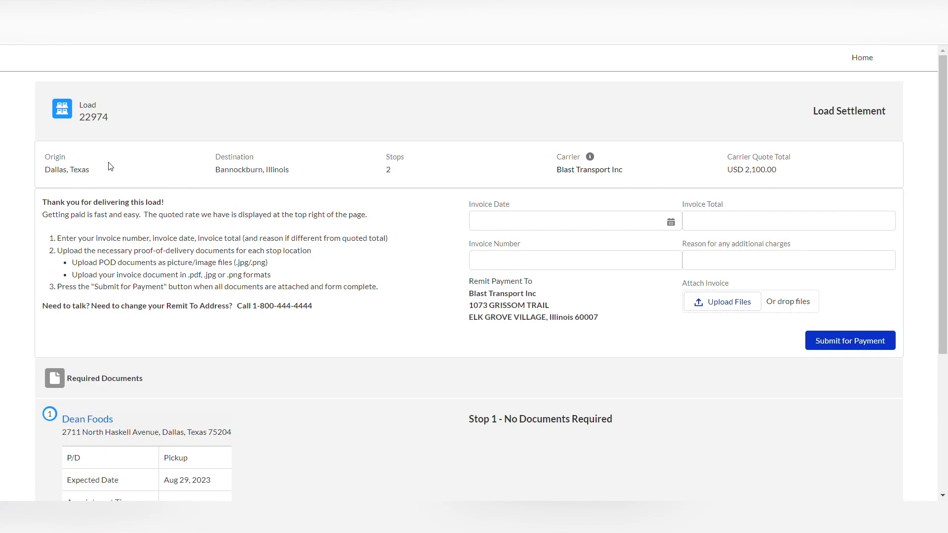
click(497, 220)
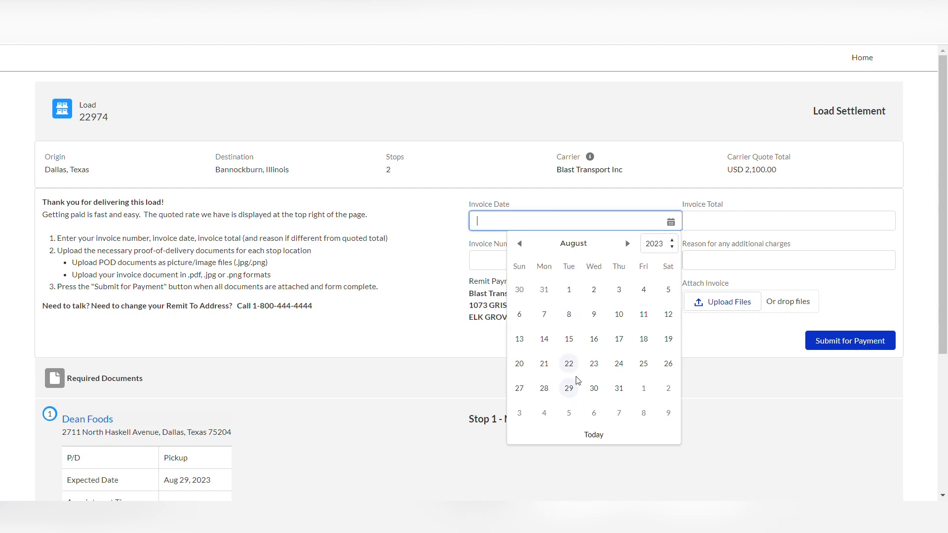
click(594, 388)
click(694, 225)
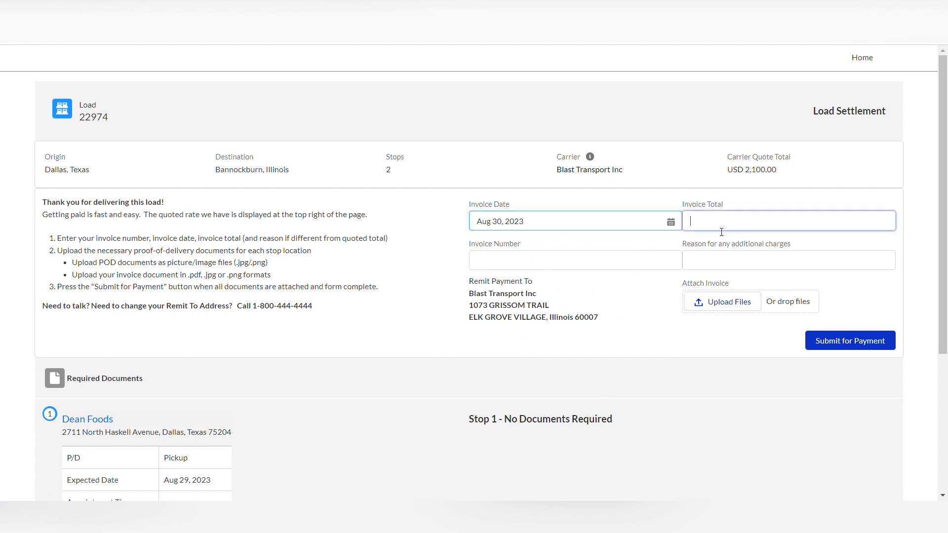
text(2100)
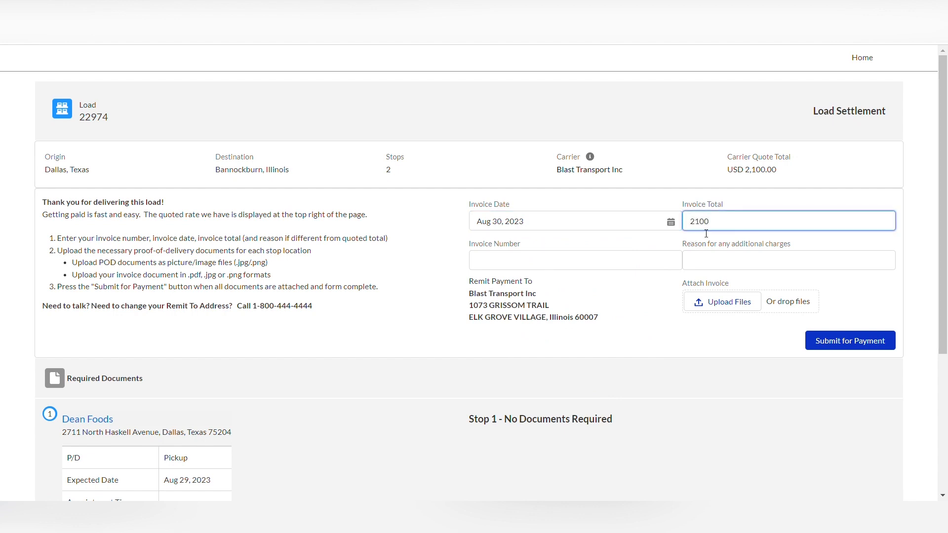
click(625, 266)
text(Inv-123456)
click(726, 302)
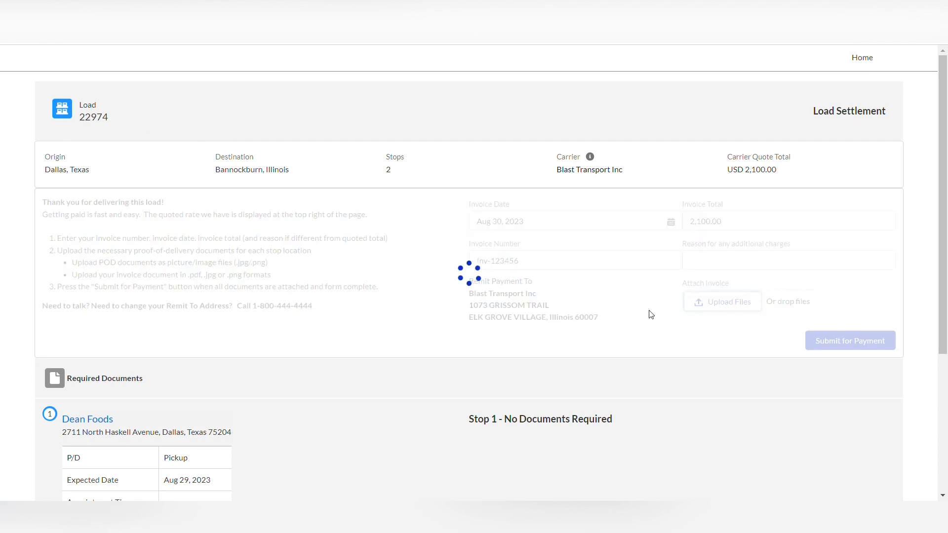
Upload a Delivery Receipt as proof of delivery for the Revenova LLC stop, and submit the settlement for payment
scroll(655, 315, down, 1)
scroll(655, 315, down, 3)
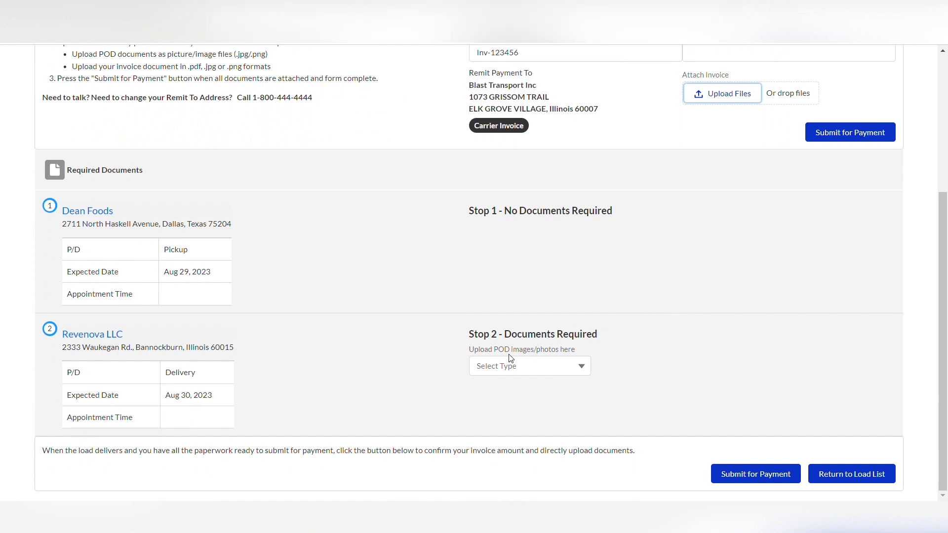
click(519, 367)
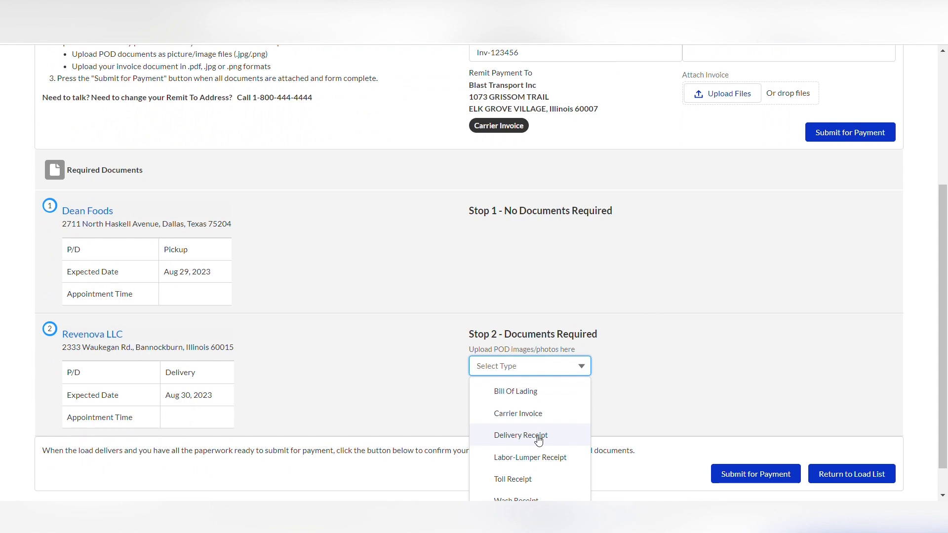
click(538, 441)
click(701, 369)
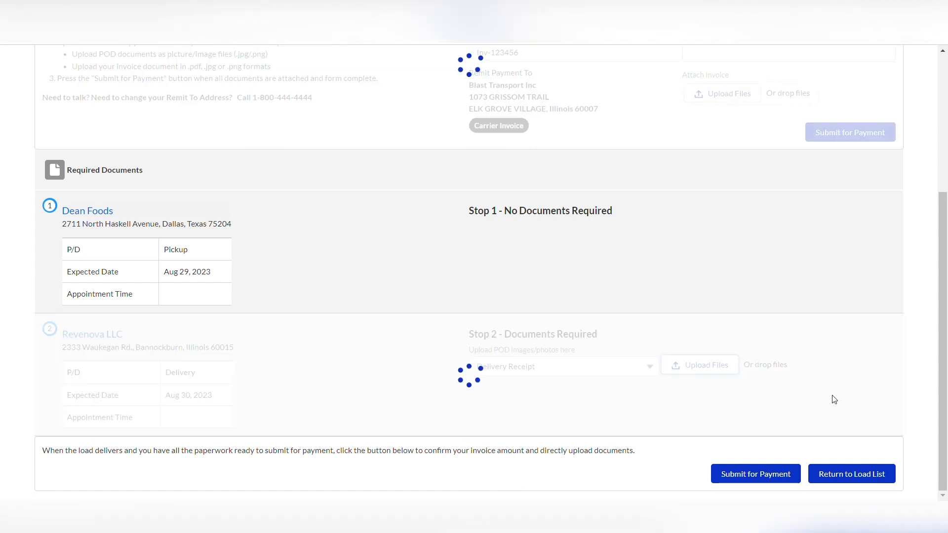
click(760, 476)
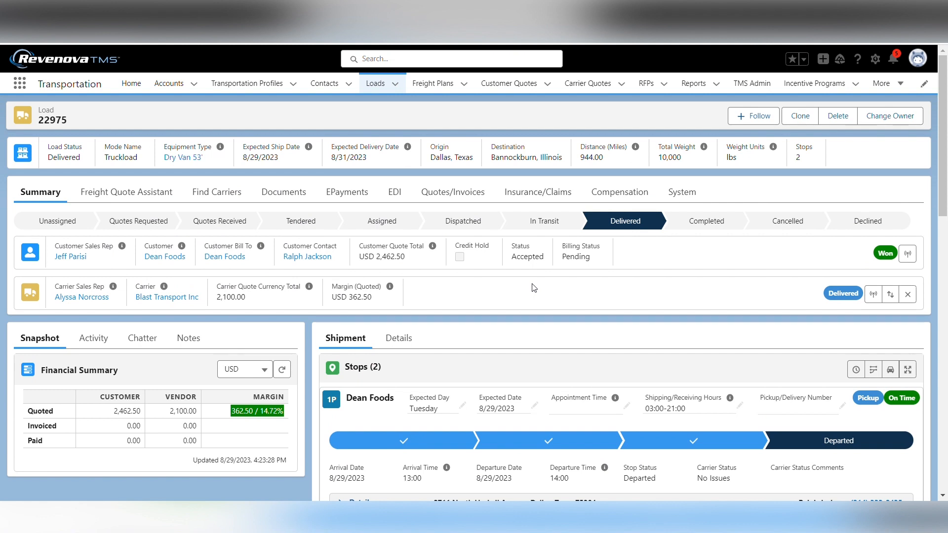
In Revenova TMS, set the delivered load's Load Status to Completed in its details, and save the record
click(397, 338)
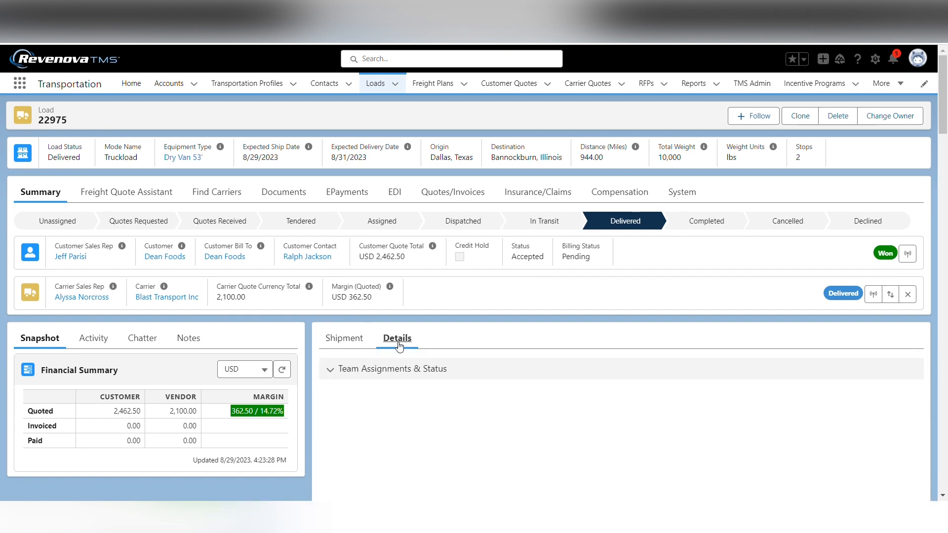
scroll(856, 290, down, 3)
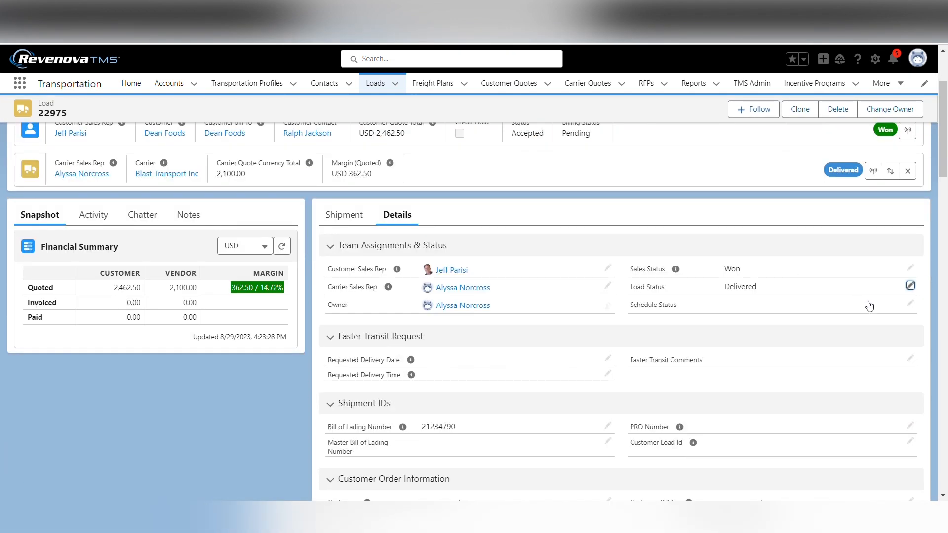
click(911, 287)
click(764, 308)
scroll(781, 452, down, 1)
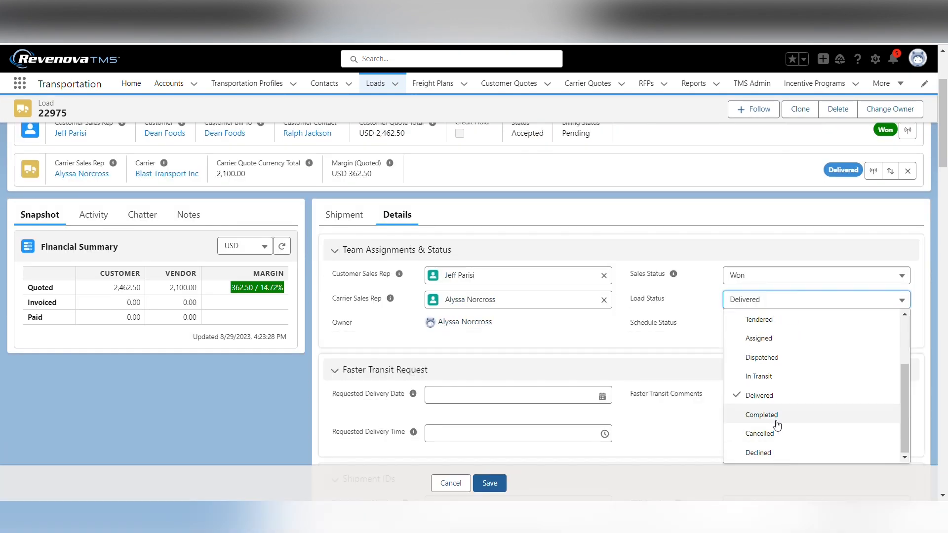
click(774, 452)
click(490, 483)
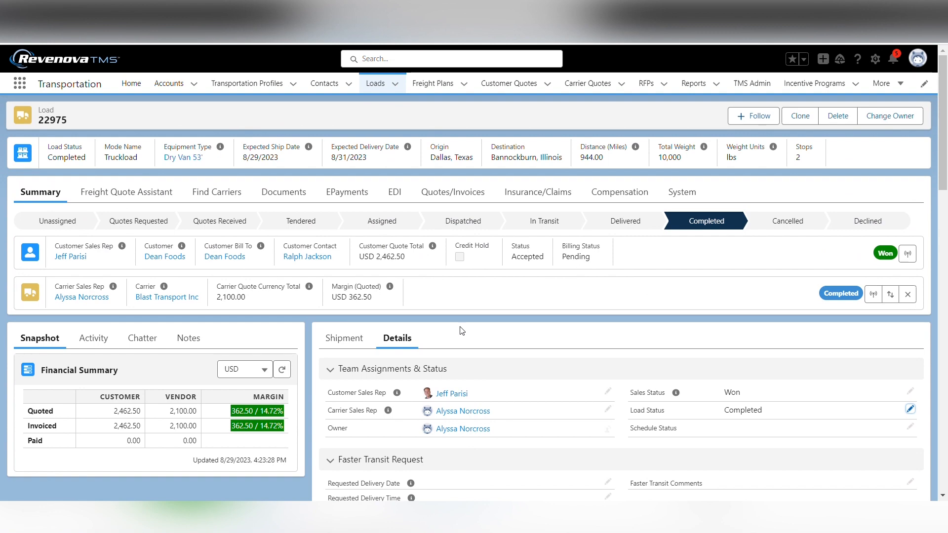
Open the Dean Foods invoice from the billings among the load's quotes and invoices
click(468, 193)
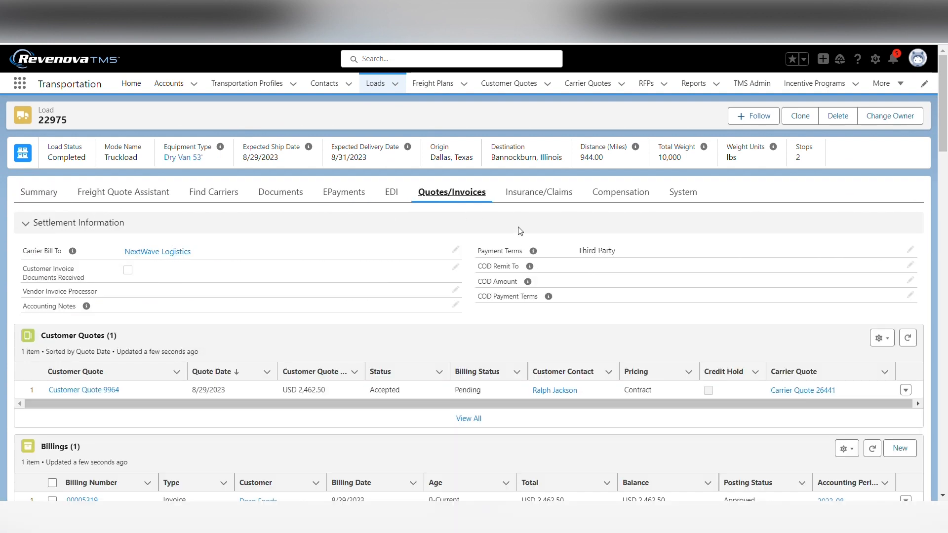
scroll(184, 380, down, 1)
scroll(184, 381, down, 1)
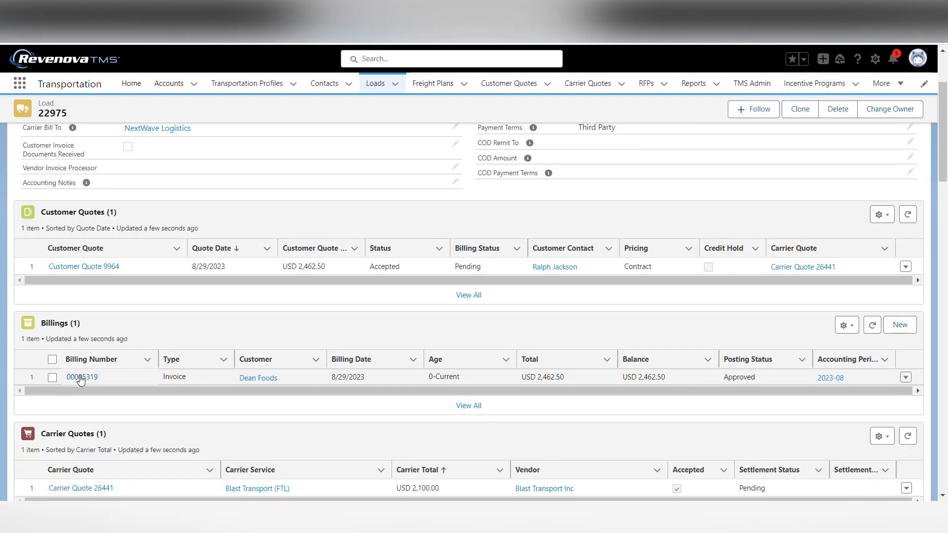
click(75, 378)
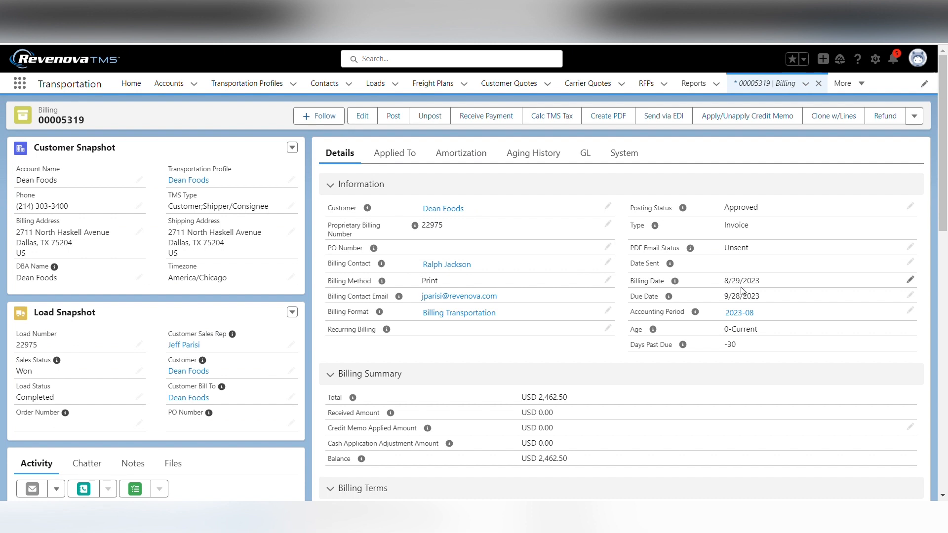
Create the PDF of the Dean Foods billing and examine its email details, stops, shipment information and transportation fees
mouse_move(735, 313)
click(608, 116)
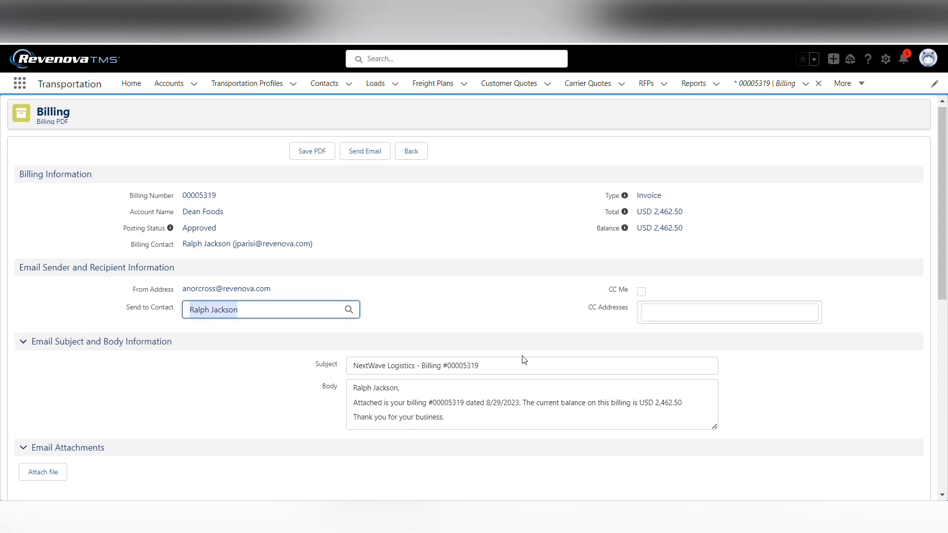
scroll(529, 297, down, 8)
scroll(557, 338, down, 4)
scroll(557, 338, up, 4)
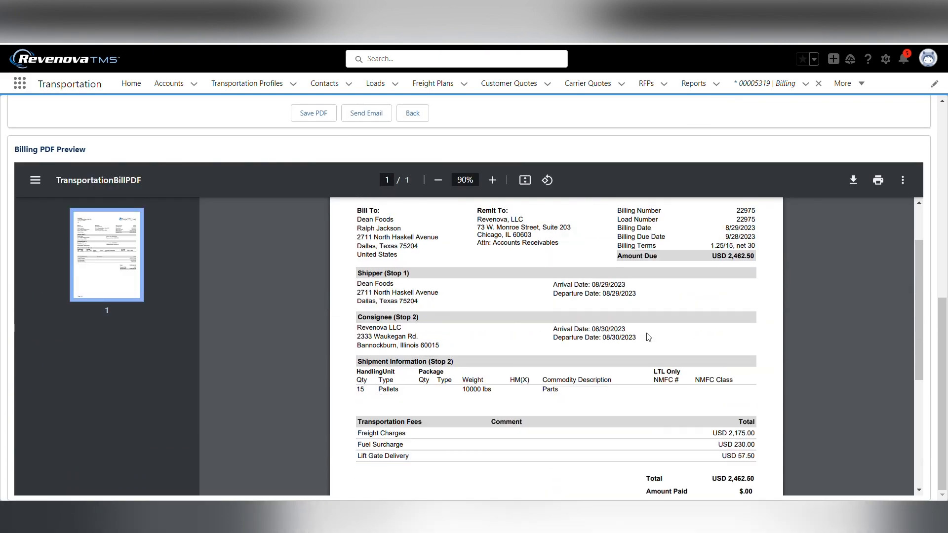